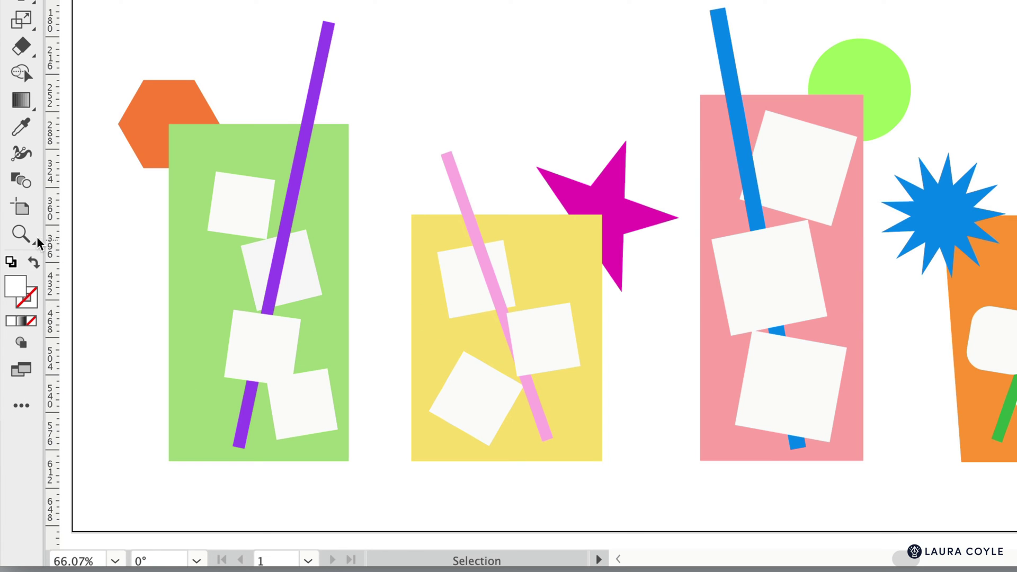
Step: Use the Zoom tool to zoom in on the artwork to 150%, back out to 66.67%, and scrub the view smaller
left_click(28, 233)
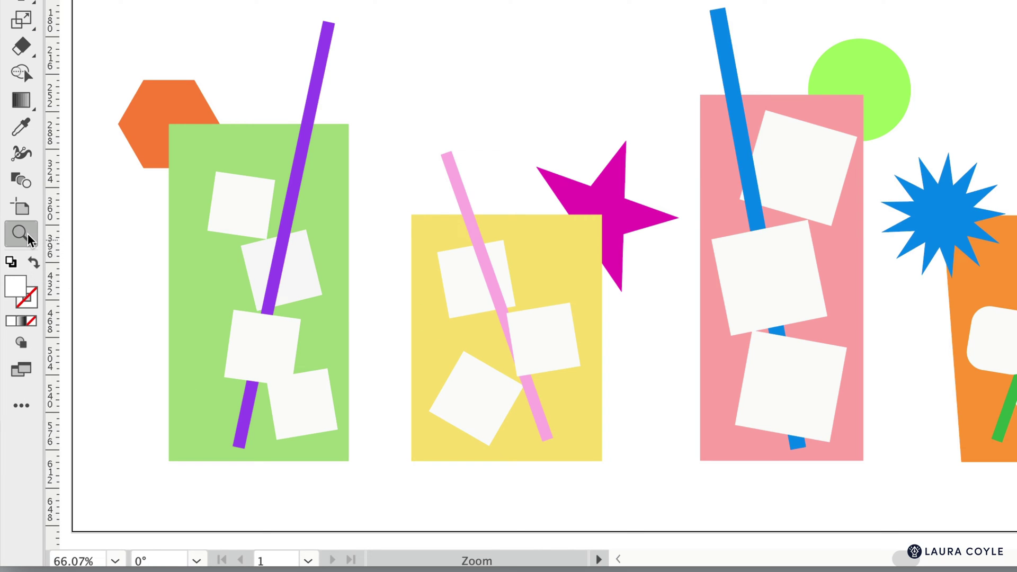
left_click(649, 109)
left_click(650, 110)
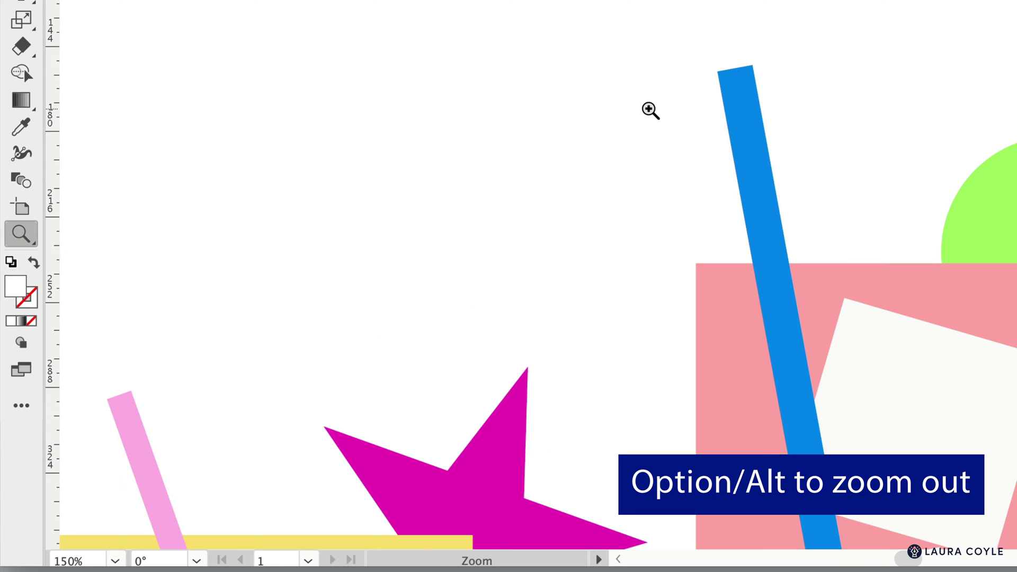
left_click(653, 218, "alt")
left_click(654, 219, "alt")
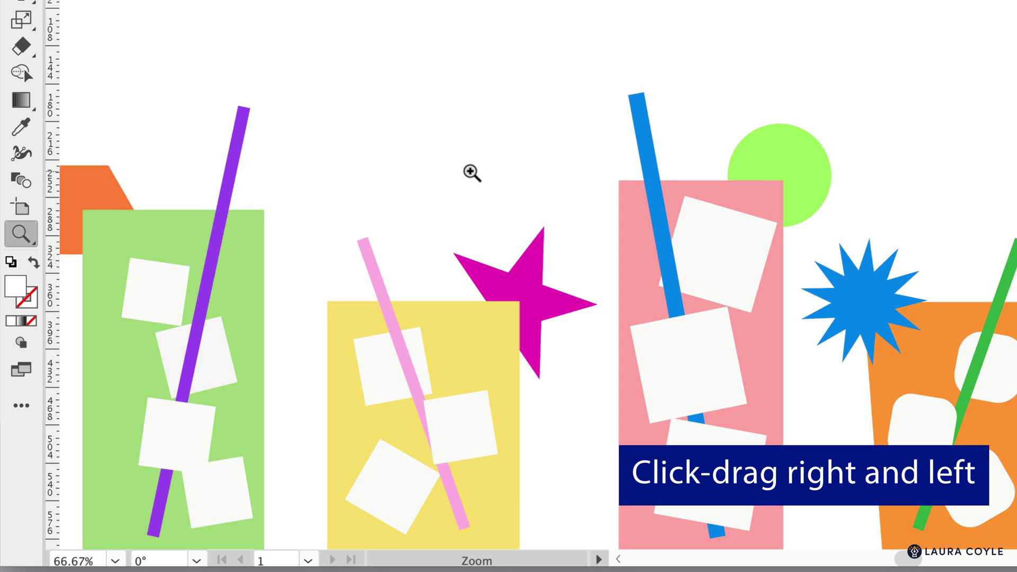
left_click_drag(474, 173, 399, 178)
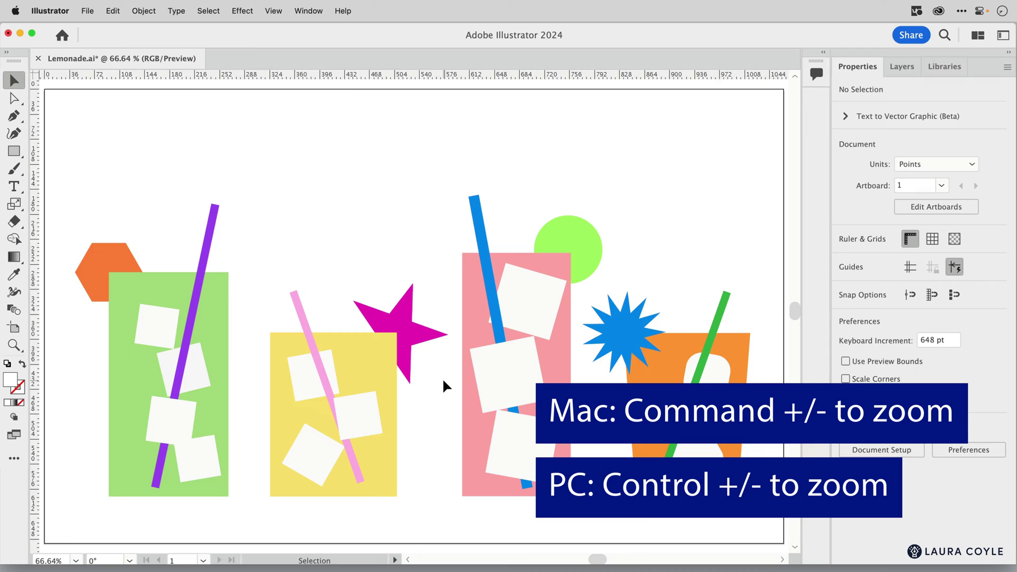
Step: Zoom in on the magenta star to 200% and return to 66.67% while keeping the Selection tool active
key("super+equal")
key("super+equal")
key("super+equal")
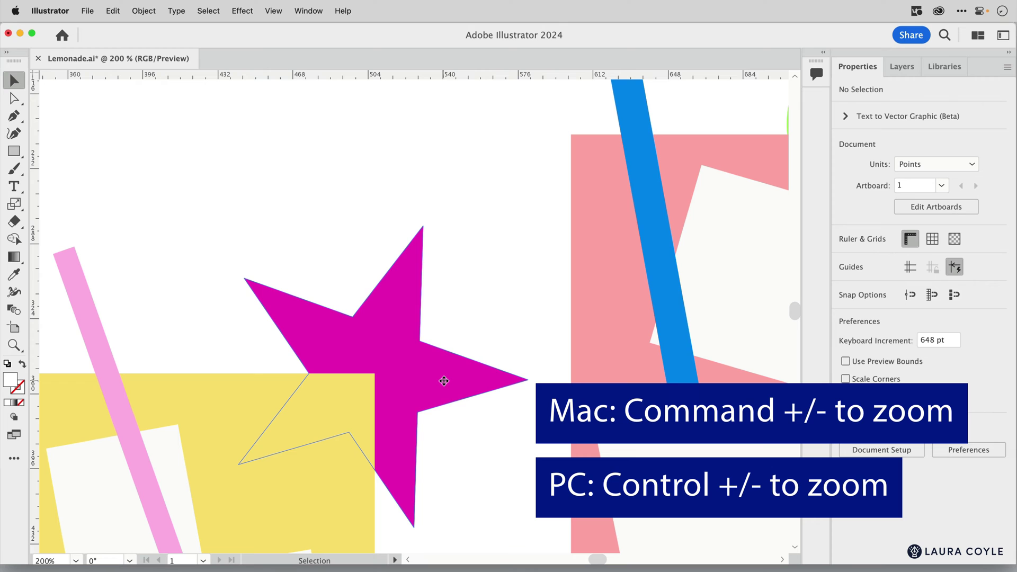
key("super+minus")
key("super+minus")
key("super+minus")
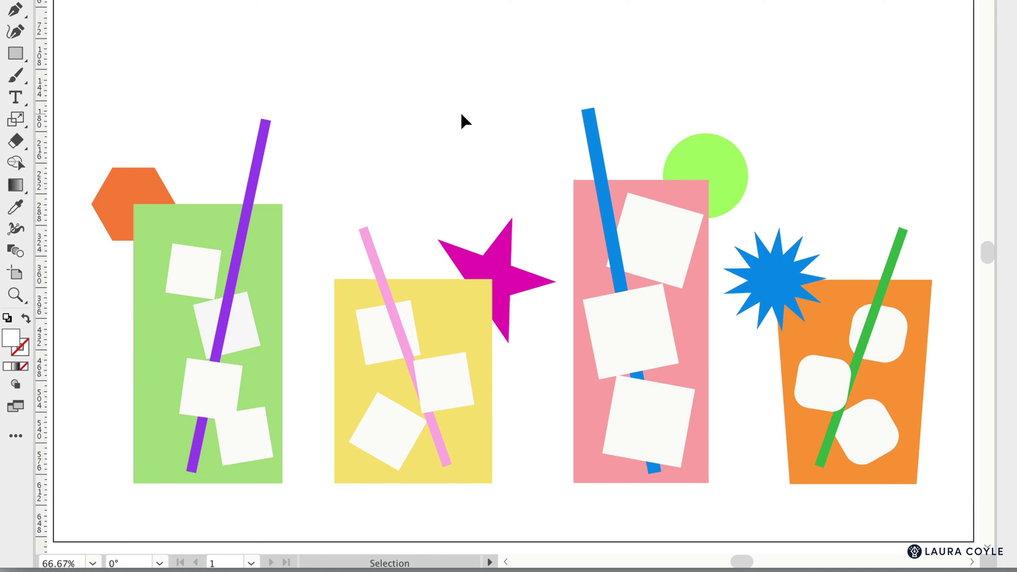
Step: Zoom in on the artboard one level to 100% and back to 66.67%, and check the available zoom commands
right_click(462, 117)
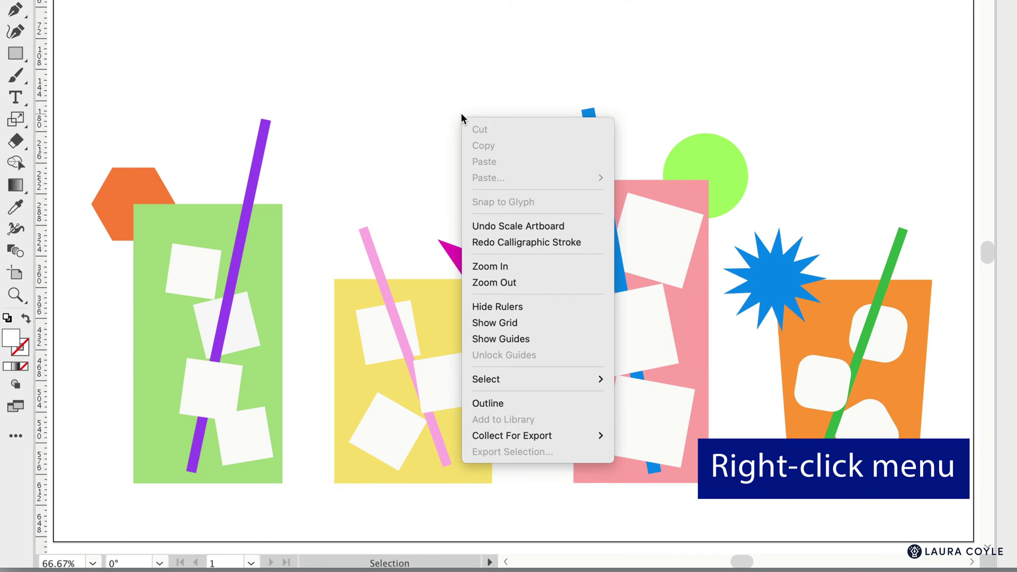
left_click(541, 271)
right_click(500, 112)
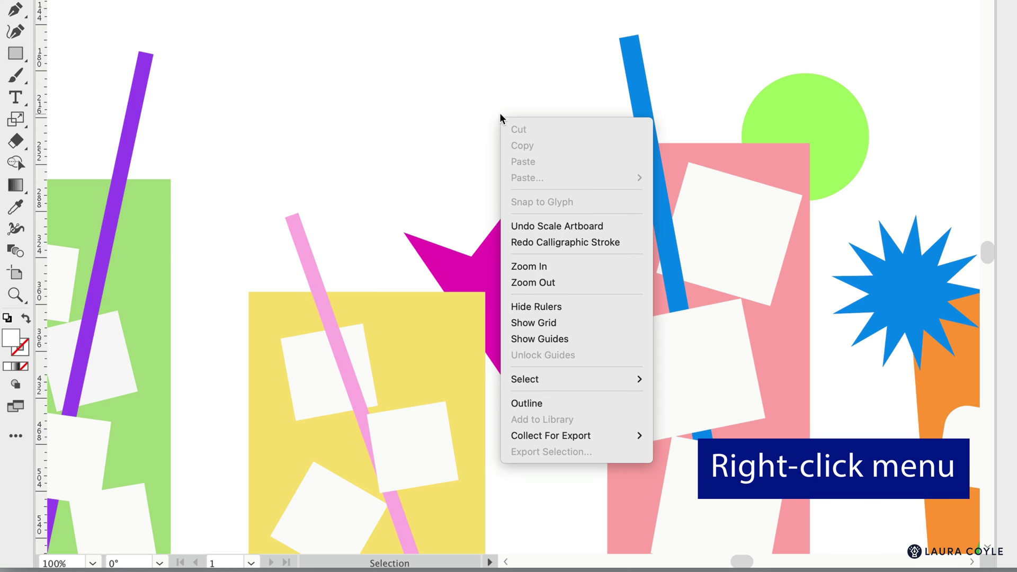
left_click(558, 288)
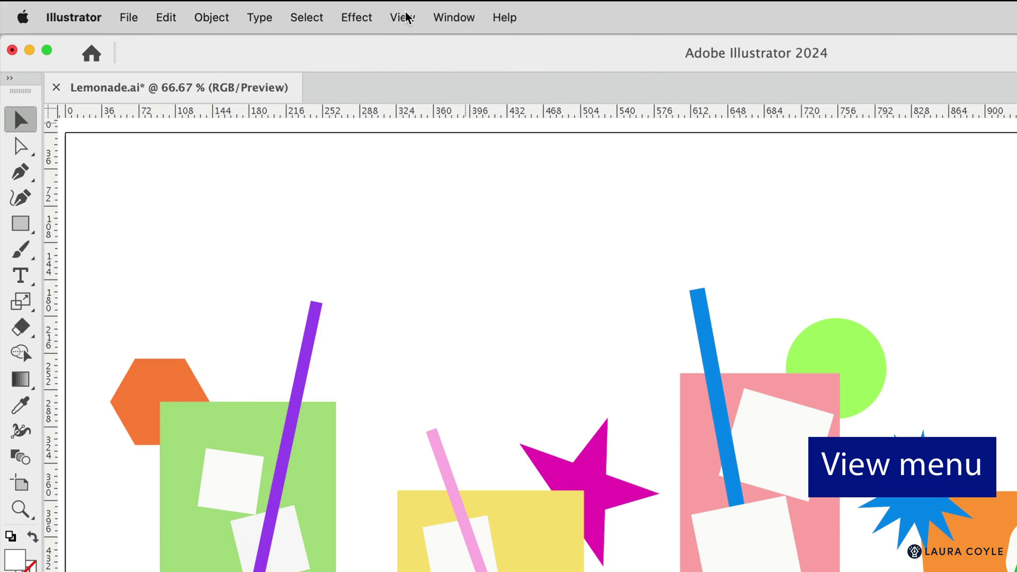
left_click(274, 11)
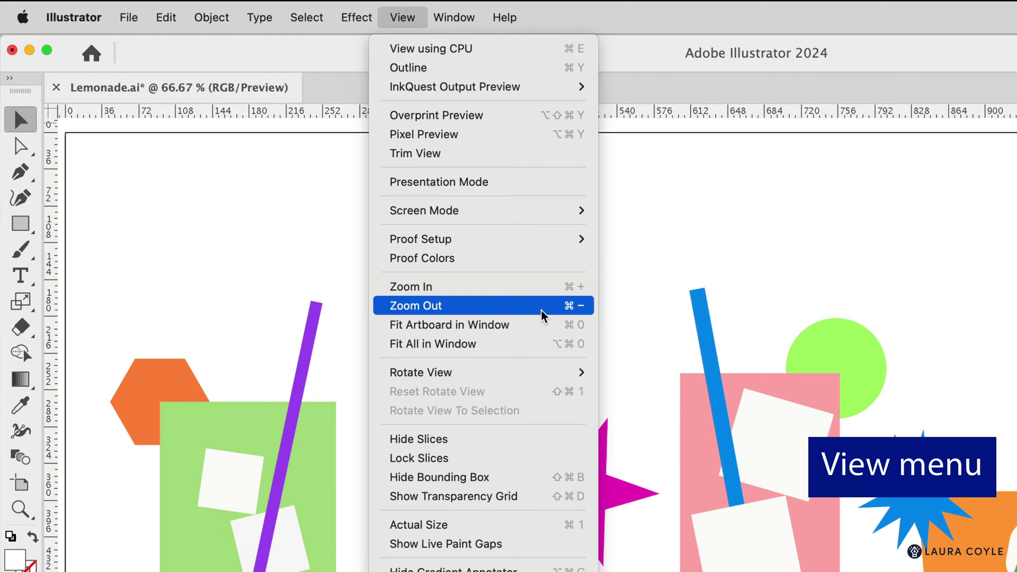
key("Escape")
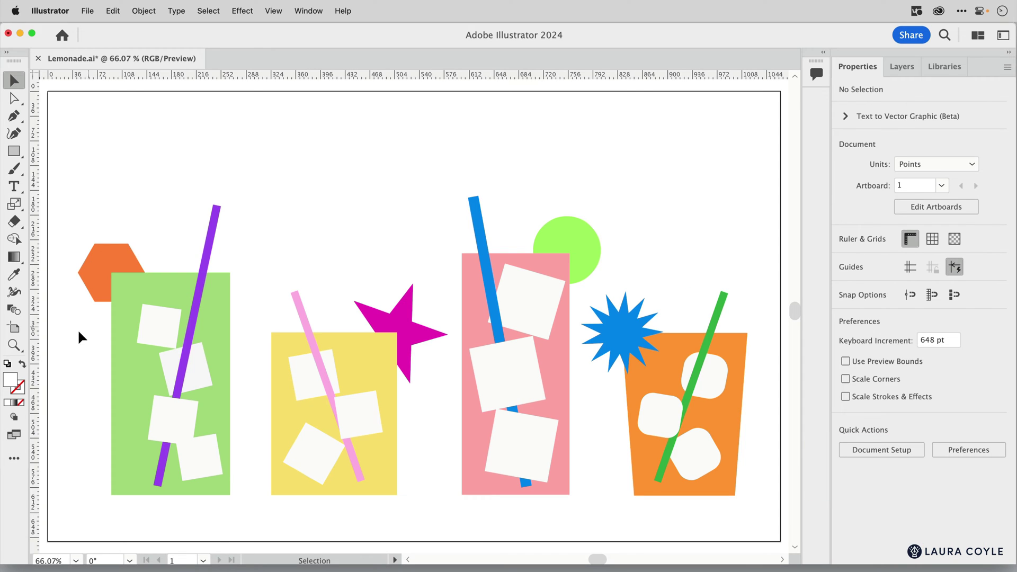
Step: Try animated zooming with the Zoom tool, scrubbing in to about 143% and out to about 58%
left_click(13, 345)
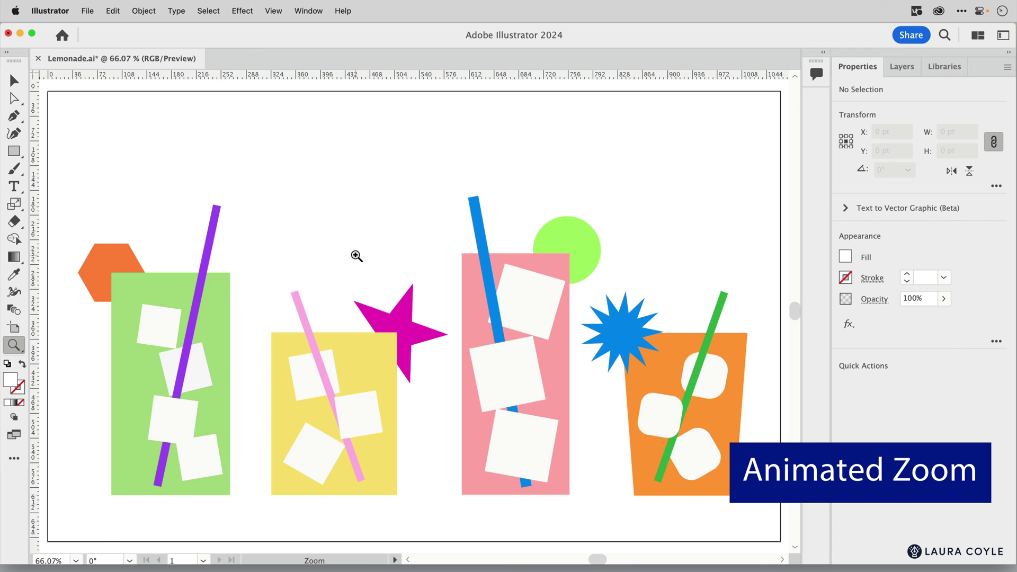
left_click_drag(357, 255, 483, 256)
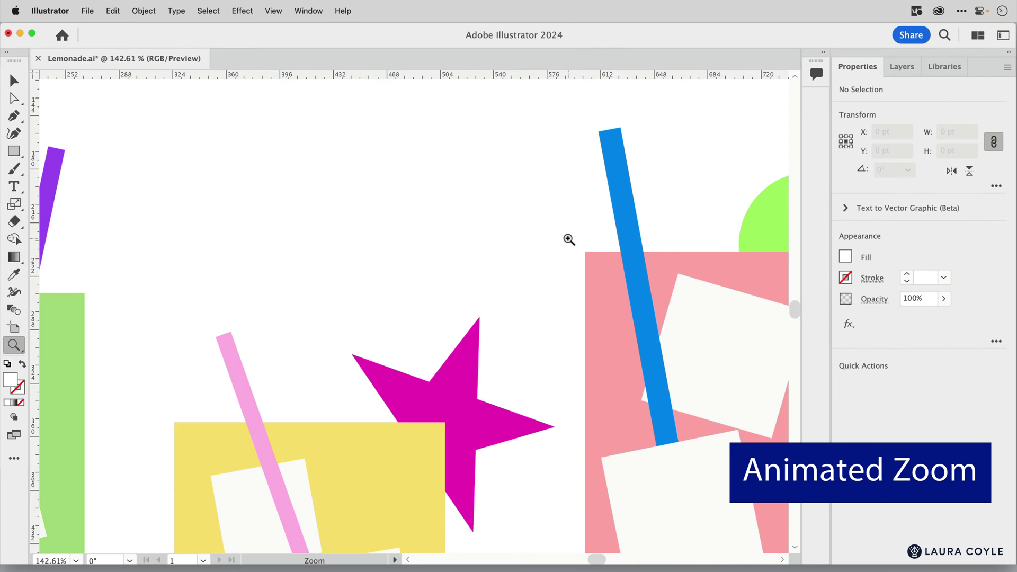
left_click_drag(568, 239, 415, 286)
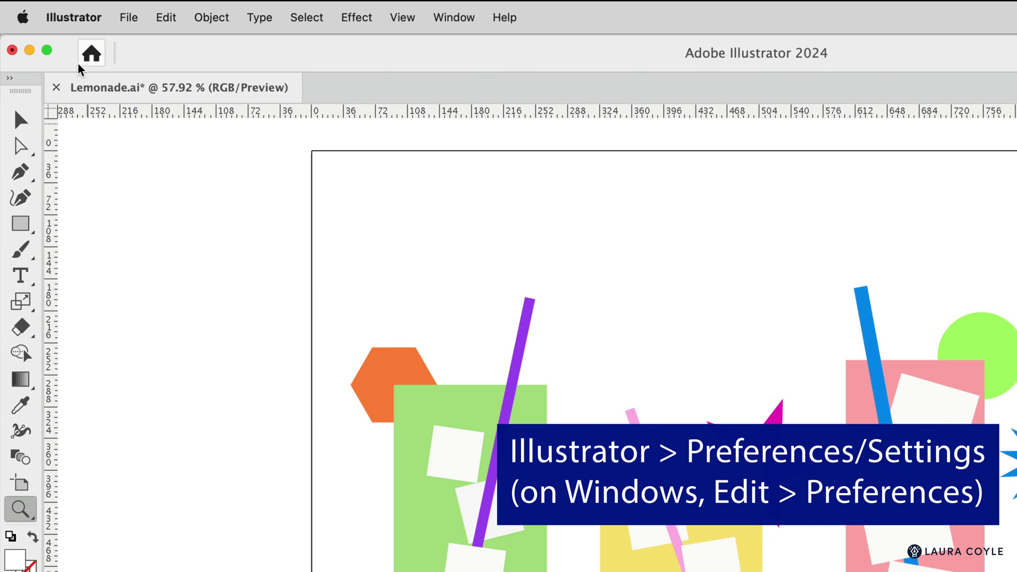
Step: Turn off Animated Zoom in the Performance preferences
left_click(77, 21)
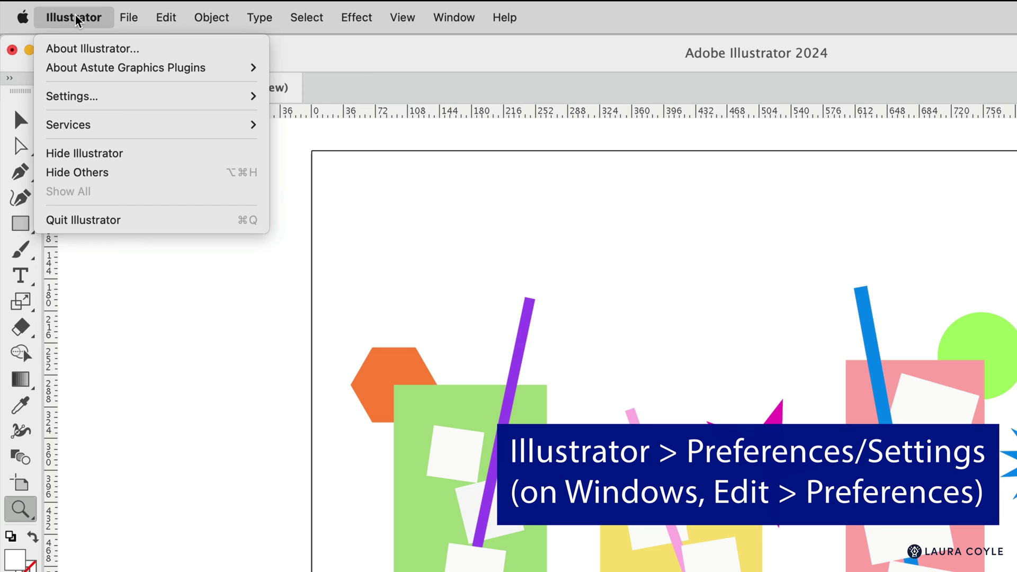
mouse_move(107, 103)
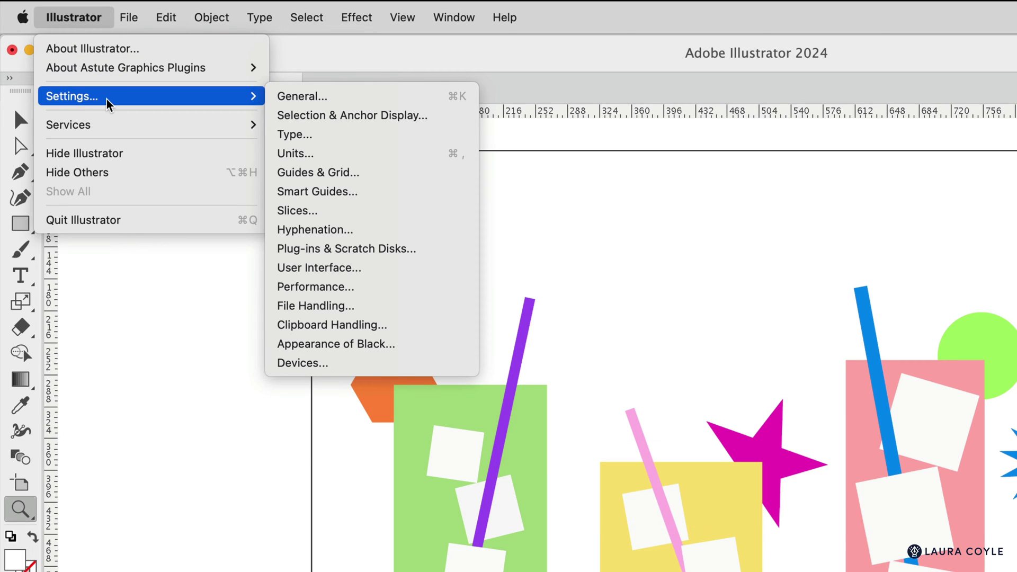
left_click(352, 101)
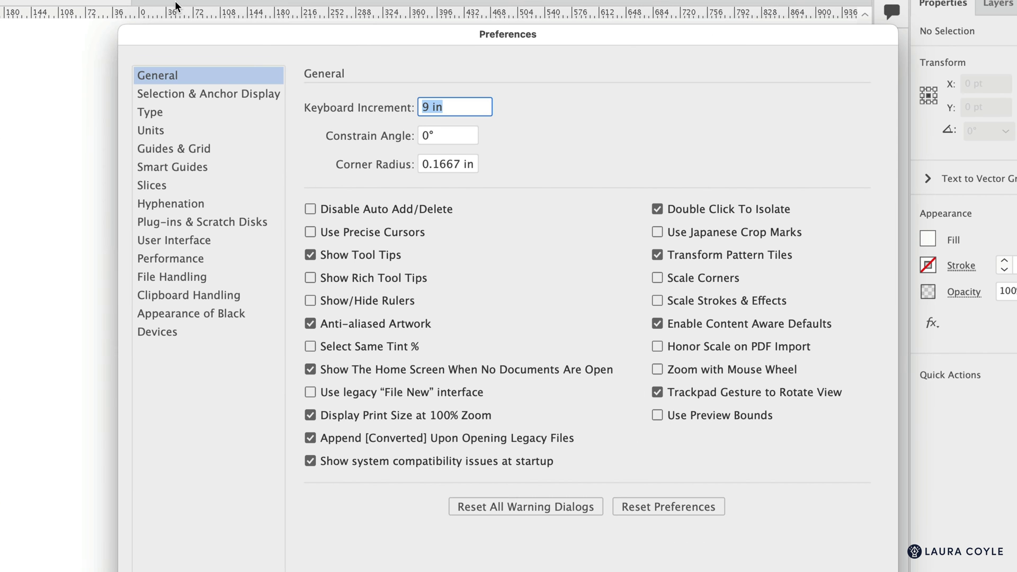
left_click(213, 259)
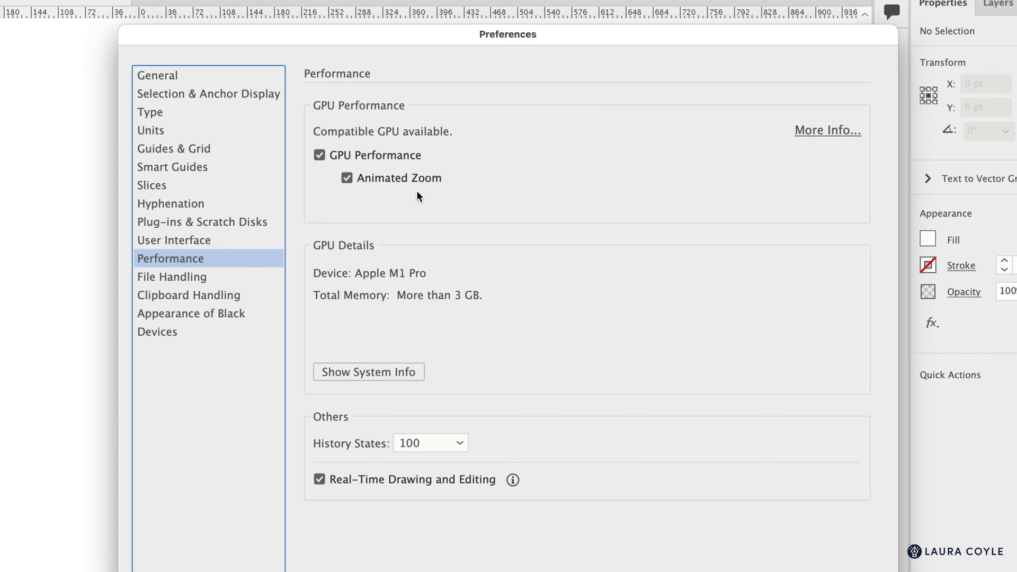
left_click(346, 178)
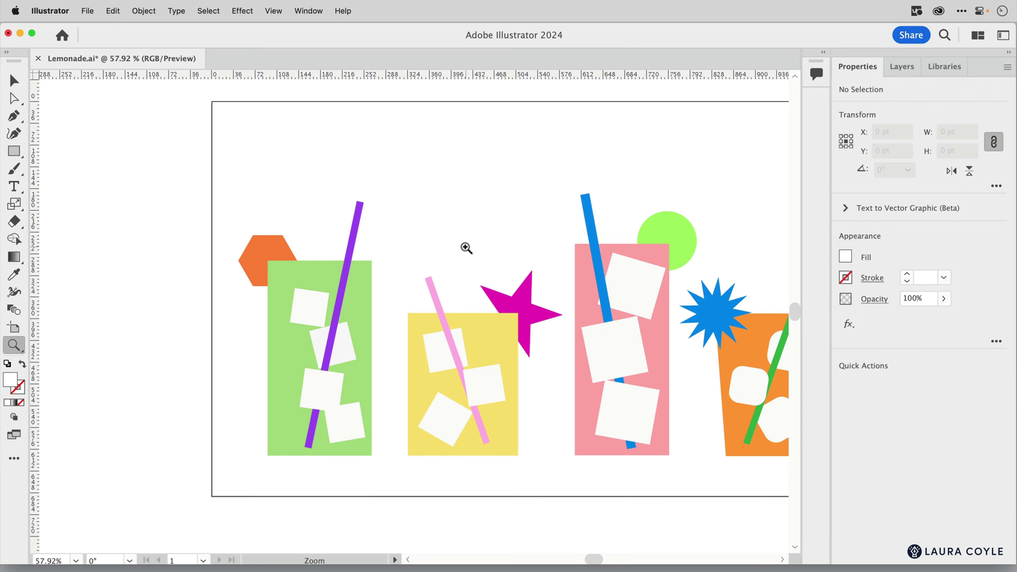
Step: Marquee-zoom into the area around the star and pink glass, zoom back out to 66.67%, and marquee-zoom in to about 113%
left_click_drag(385, 176, 615, 364)
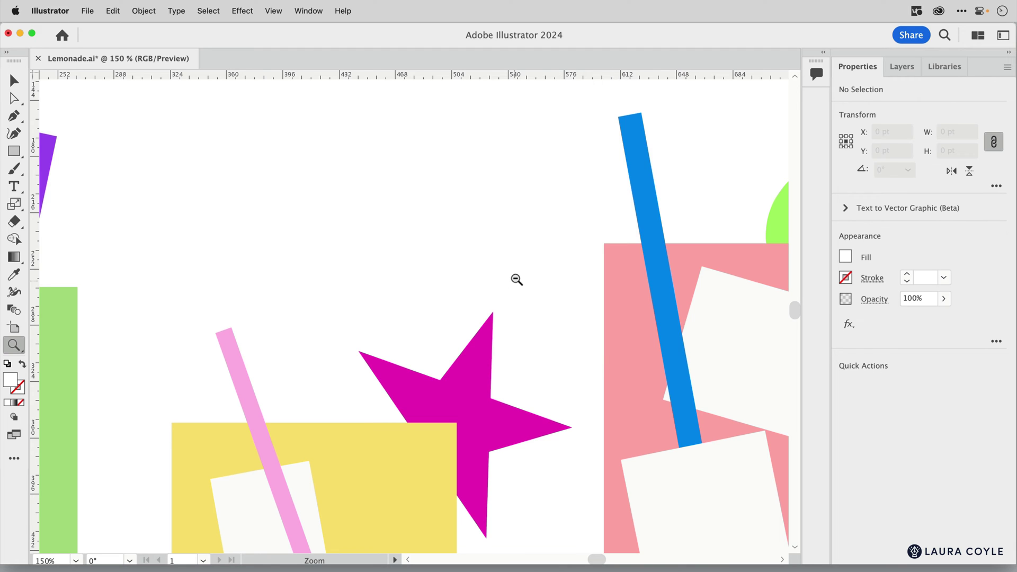
left_click_drag(520, 273, 379, 378)
left_click_drag(418, 319, 293, 406)
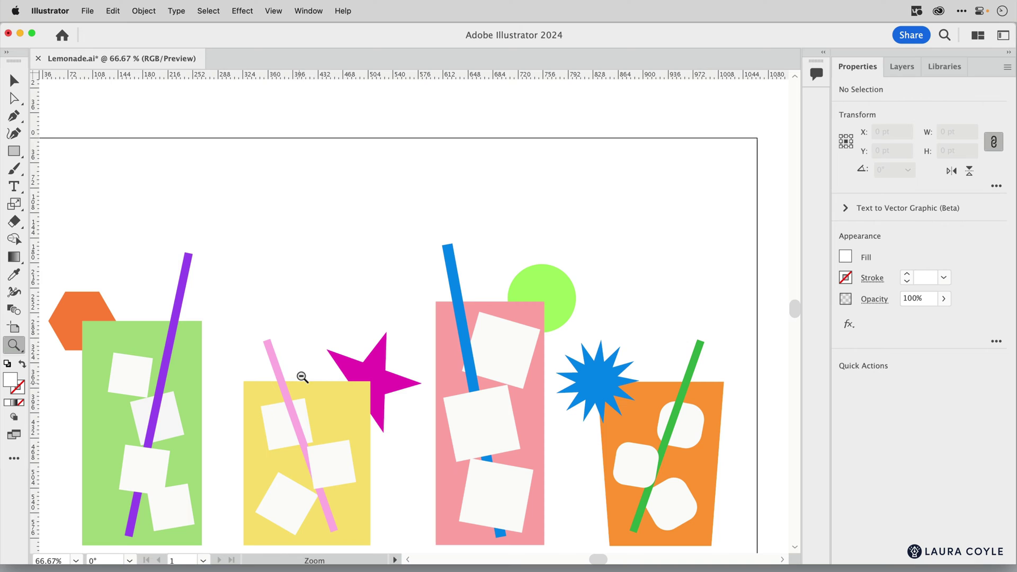
left_click_drag(243, 188, 610, 473)
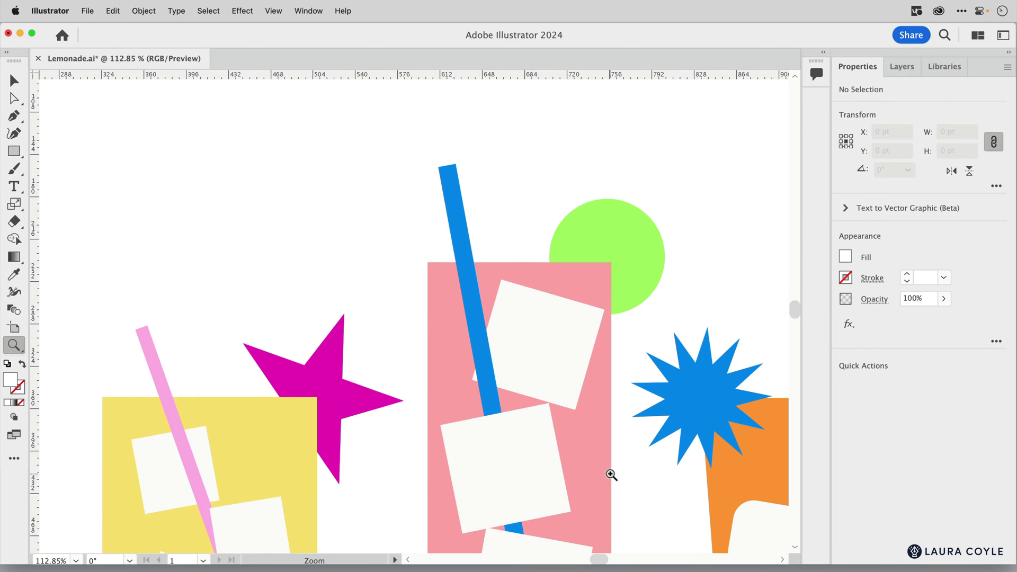
Step: Turn Animated Zoom back on in the Performance preferences, scrub the view out to about 74%, and return to the Selection tool
left_click(50, 10)
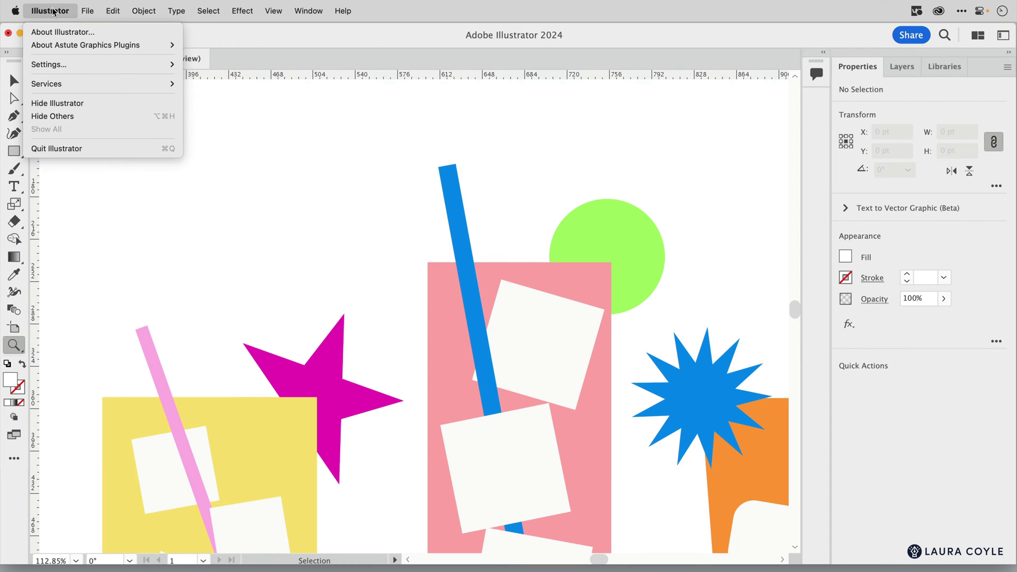
mouse_move(64, 68)
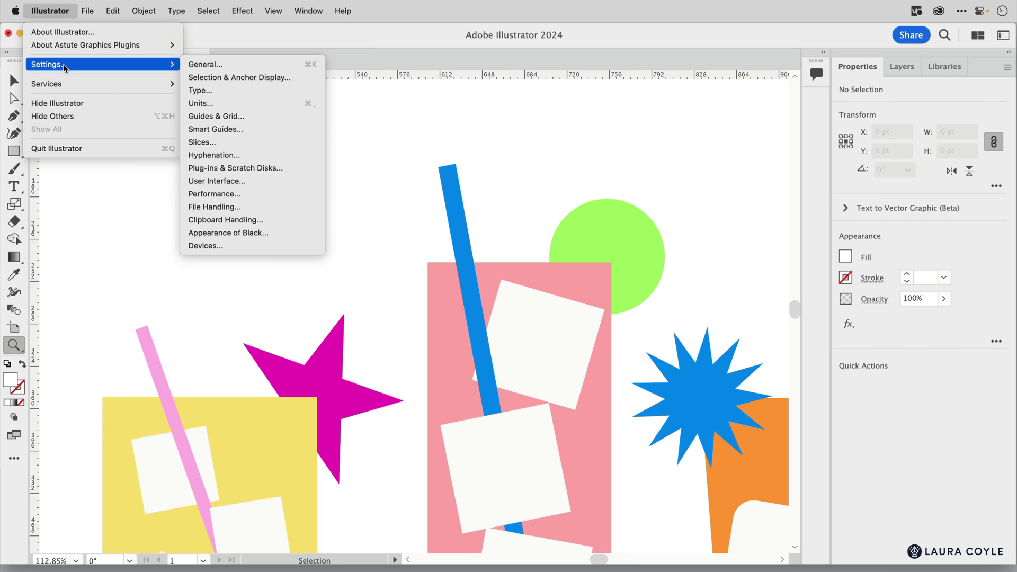
left_click(251, 194)
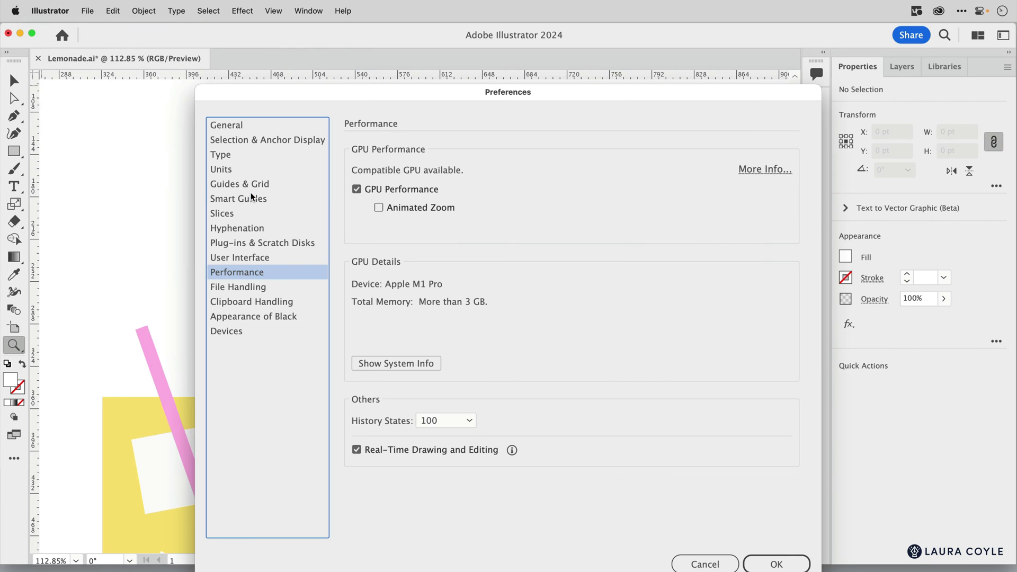
left_click(378, 208)
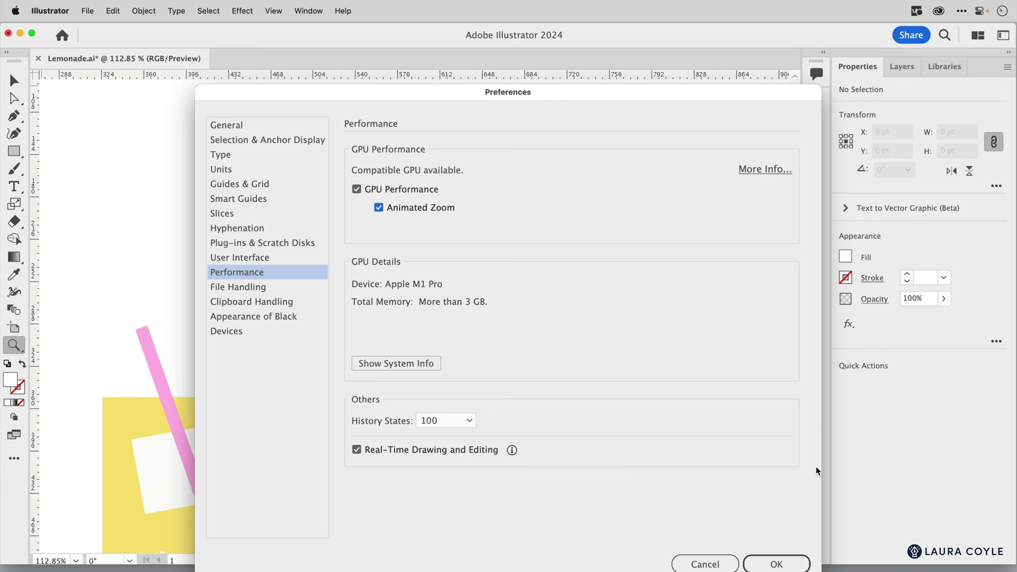
left_click(774, 563)
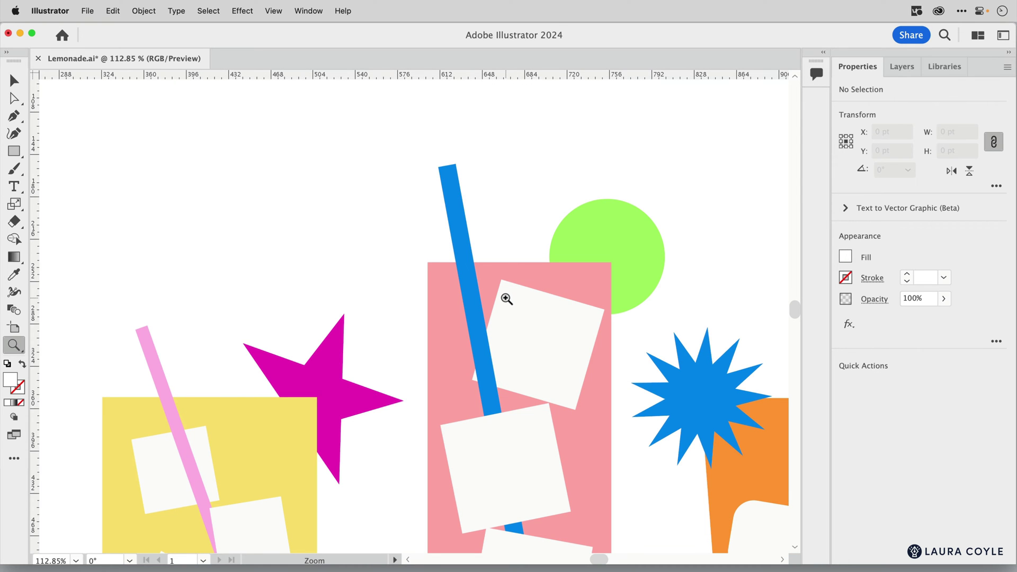
left_click_drag(504, 296, 436, 341)
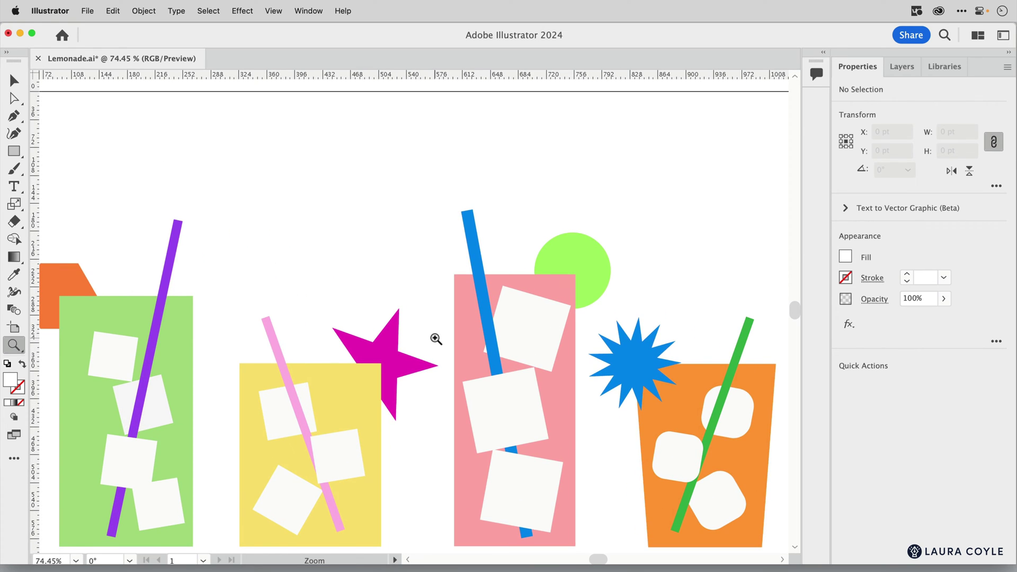
key("v")
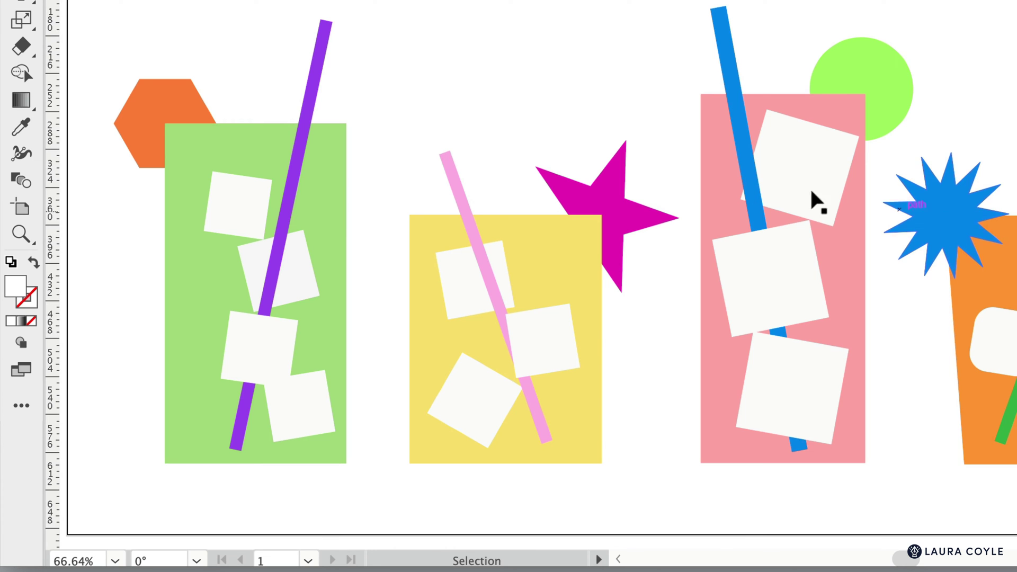
Step: Switch to the Hand tool and pan the artboard slightly up and to the left
left_click(32, 241)
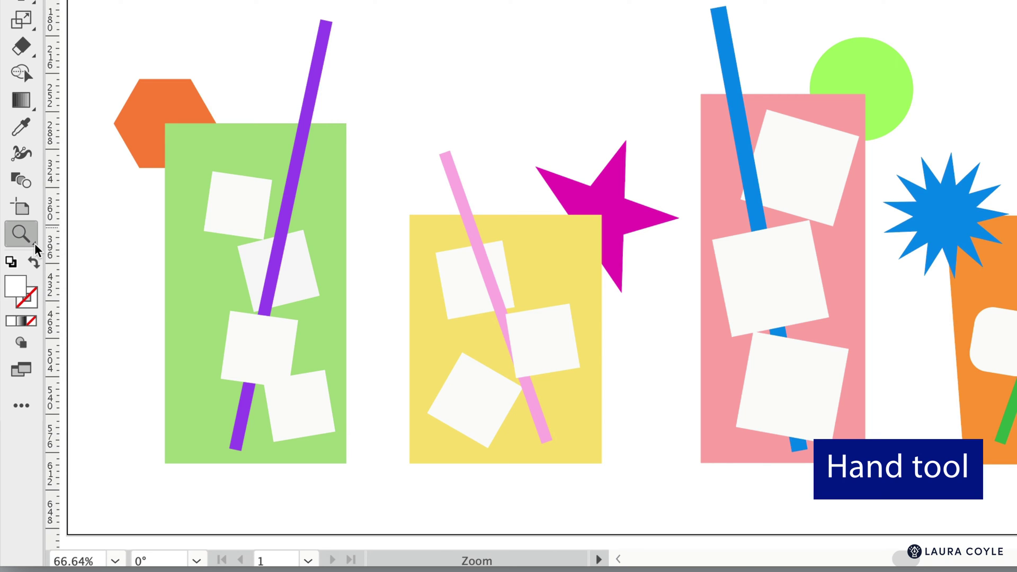
left_click(34, 243)
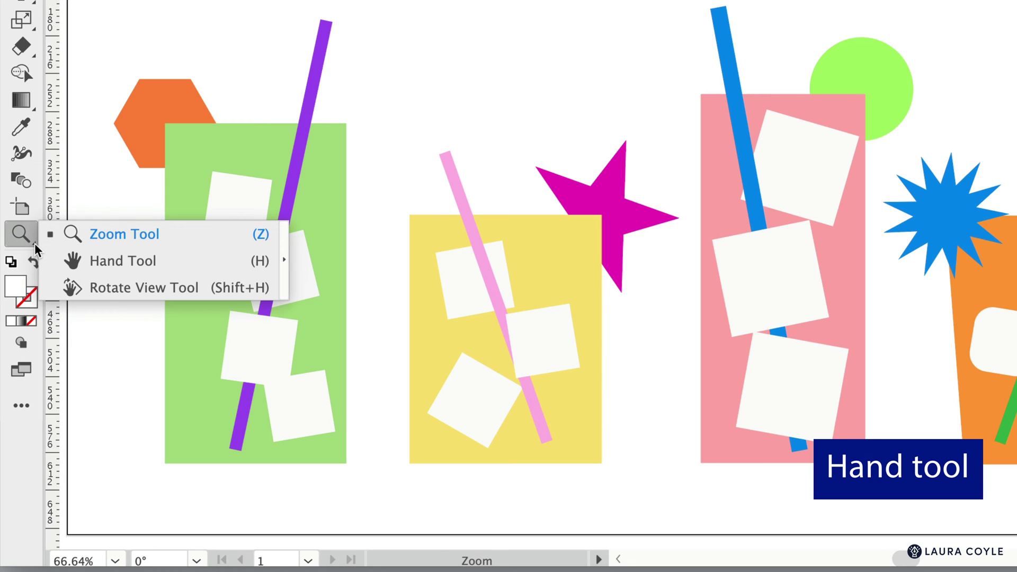
left_click(173, 261)
left_click_drag(805, 278, 788, 249)
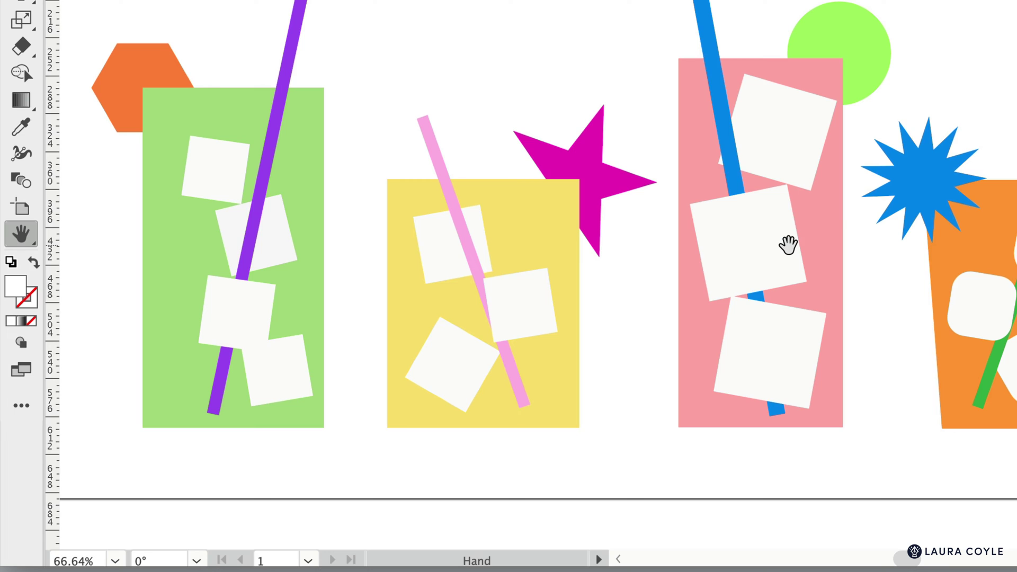
Step: Tear off the Zoom, Hand and Rotate View tools as a floating panel and place it above the green glass
left_click(37, 245)
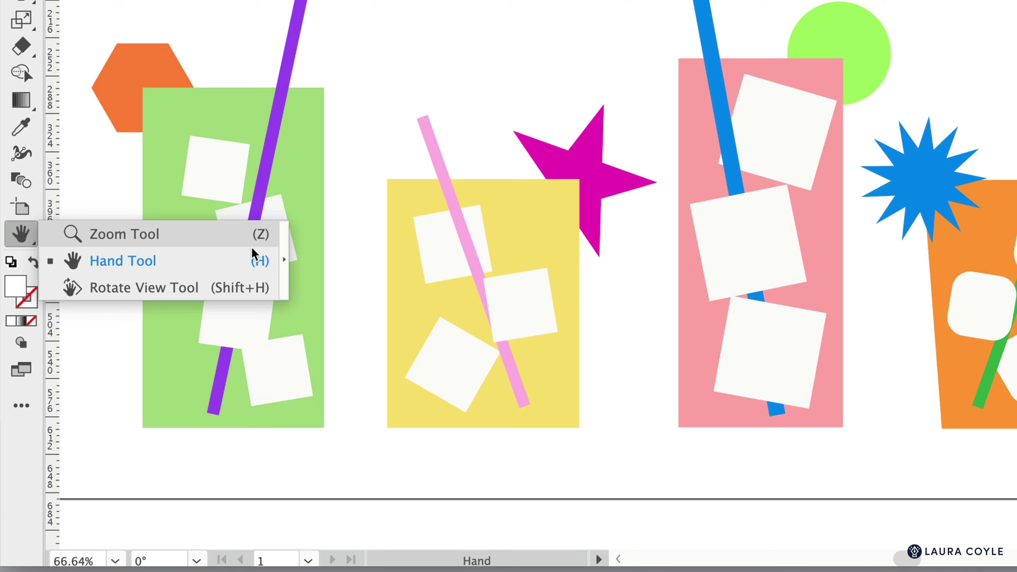
left_click(284, 268)
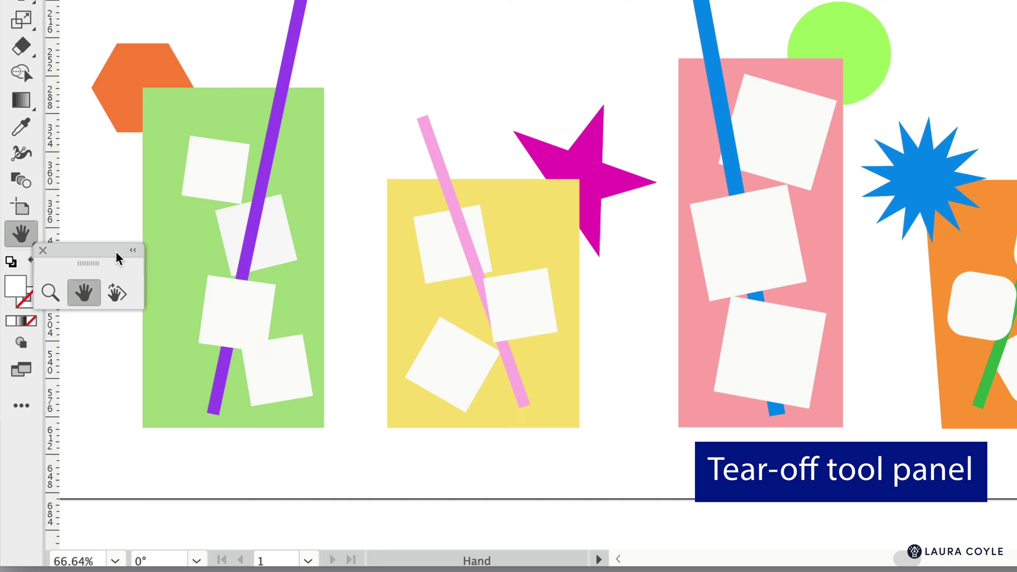
left_click_drag(123, 242, 246, 15)
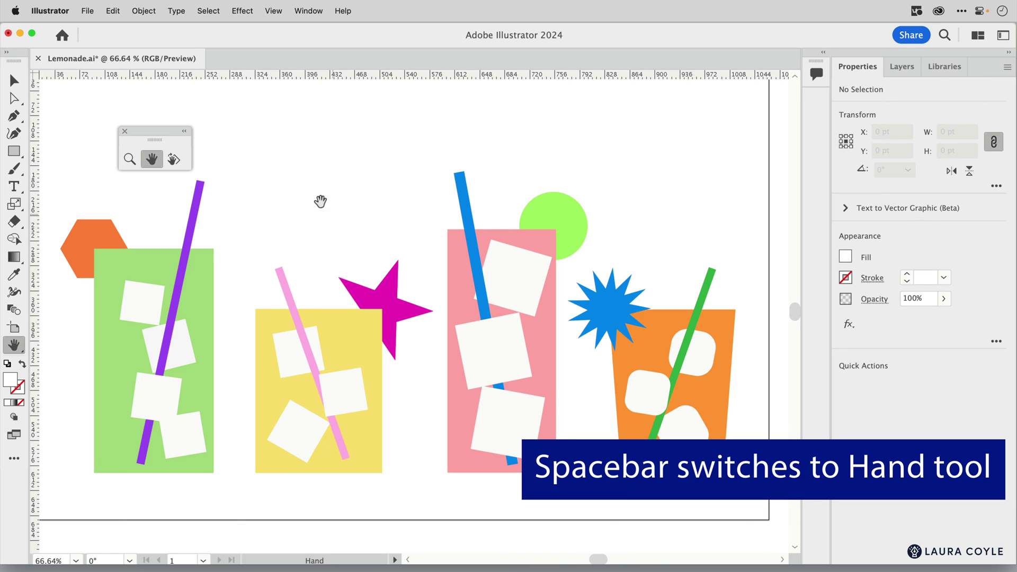
Step: Select the pink glass group with the Selection tool, and pan the artboard slightly down and right with the temporary Hand tool
left_click(16, 82)
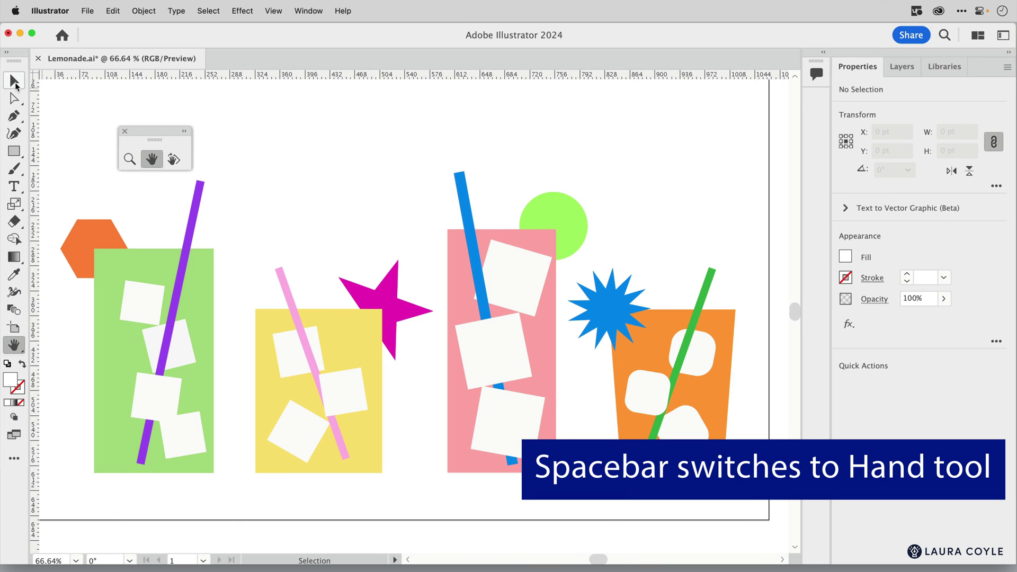
left_click(310, 374)
left_click(450, 381)
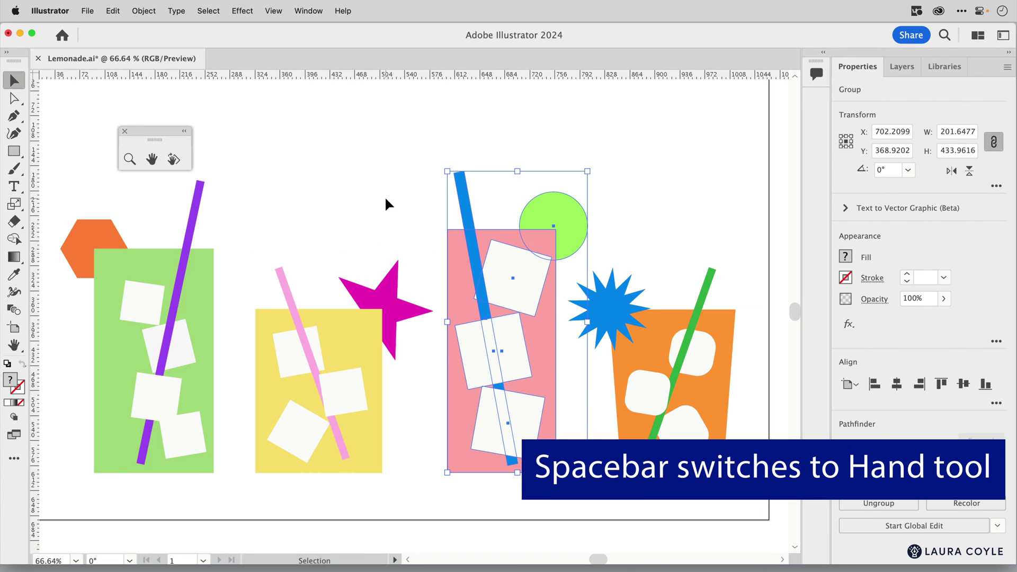
key("space")
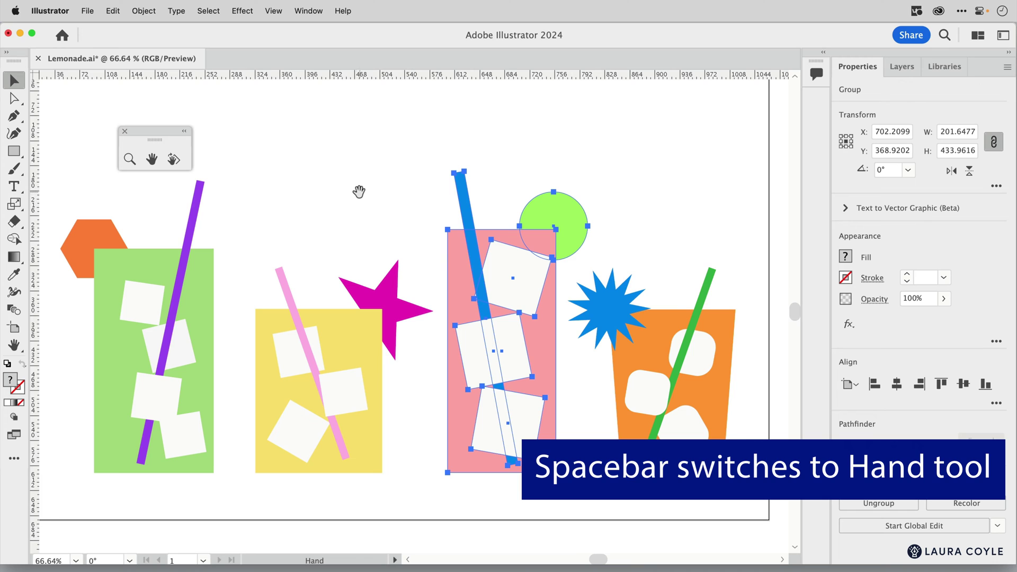
mouse_move(368, 197)
left_mouse_down()
mouse_move(423, 251)
mouse_move(497, 177)
mouse_move(365, 182)
mouse_move(371, 241)
mouse_move(382, 211)
left_mouse_up()
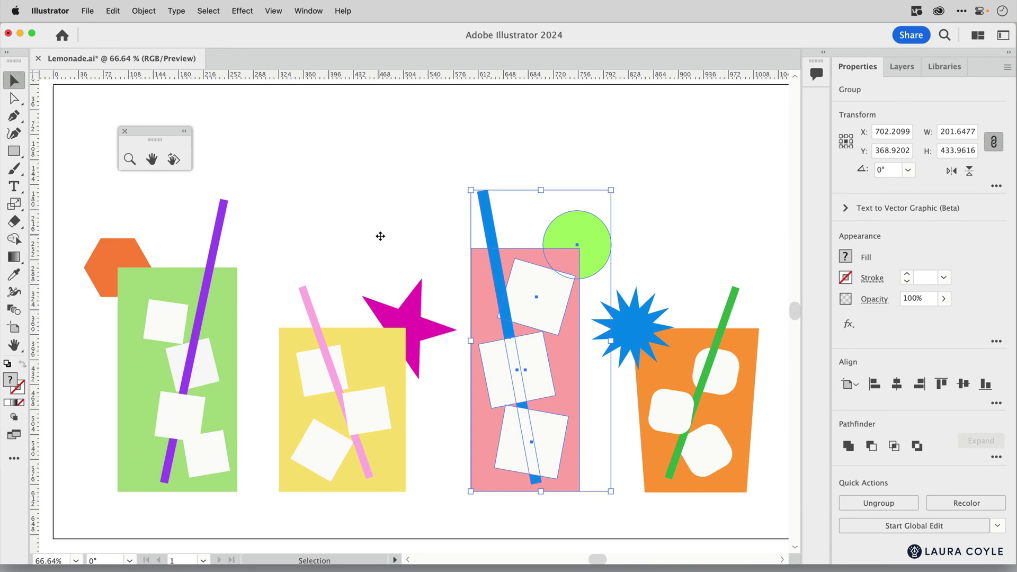
Step: Zoom in on the magenta star to about 170% and pan across to the blue burst with the temporary Hand tool
left_click(128, 160)
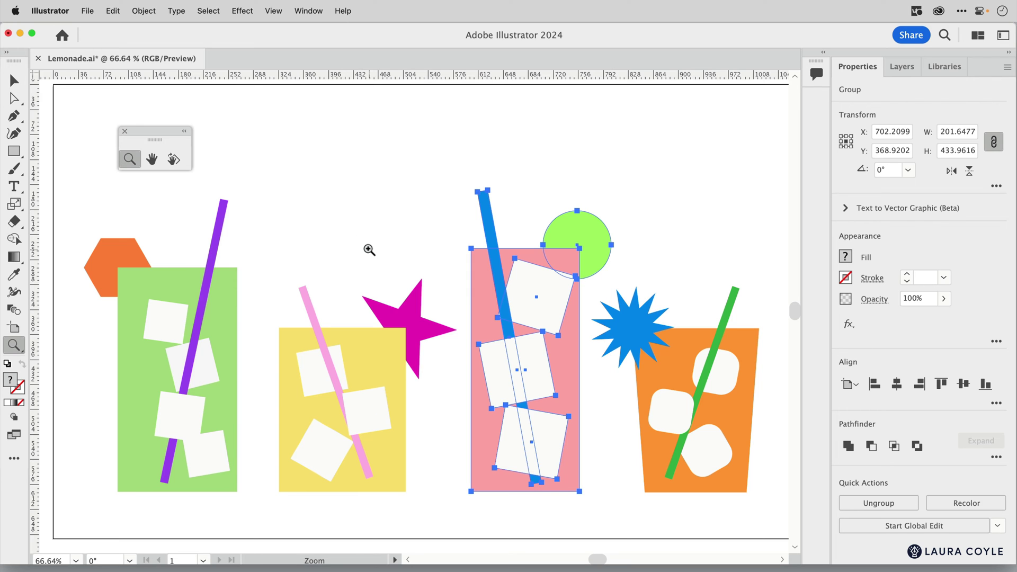
left_click_drag(368, 244, 531, 392)
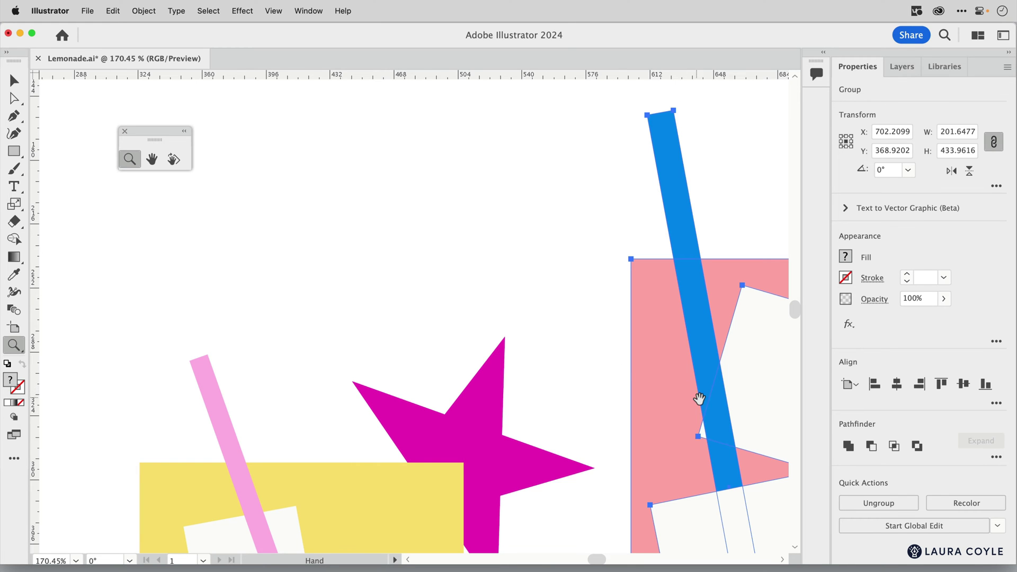
left_click_drag(697, 399, 193, 217)
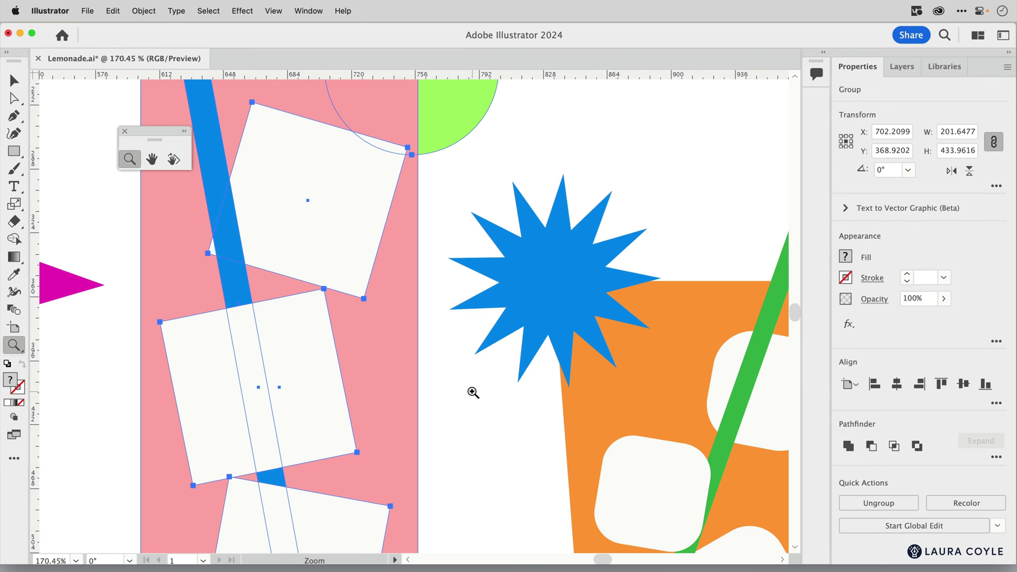
Step: Scrub the view out to about 72%, return to the Selection tool, and deselect the pink glass
left_click_drag(490, 379, 340, 460)
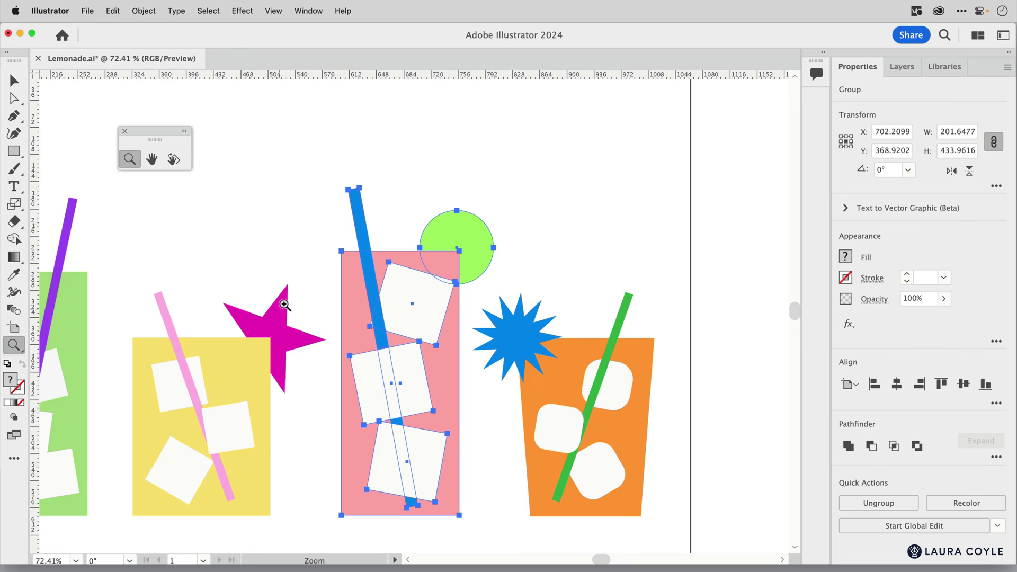
key("space")
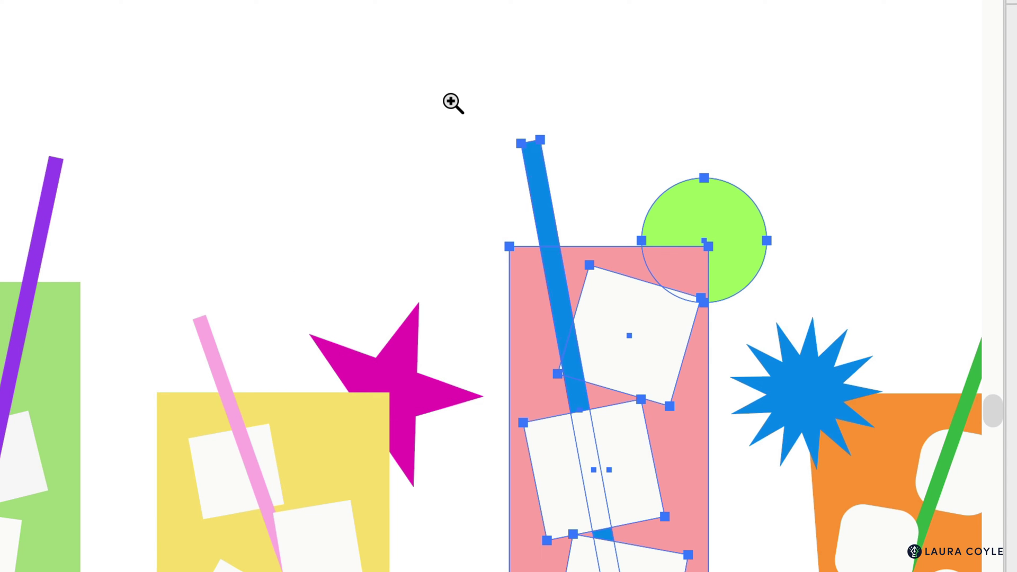
key("v")
left_click(300, 245)
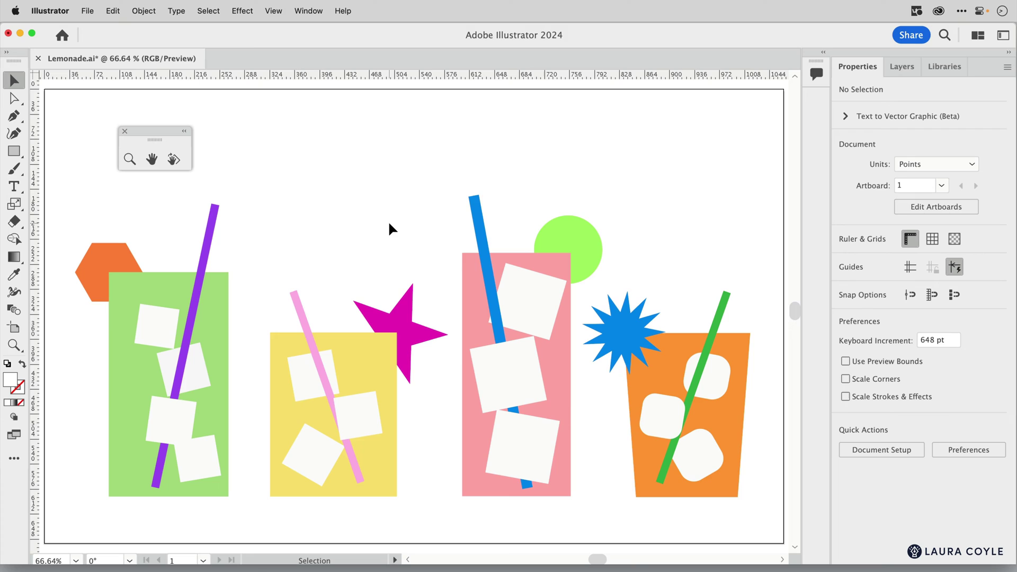
Step: Select the pink glass, scrub the view in to about 208% with the temporary Zoom tool, and pan to the light green circle
key("super+space")
key("space")
left_click(527, 318)
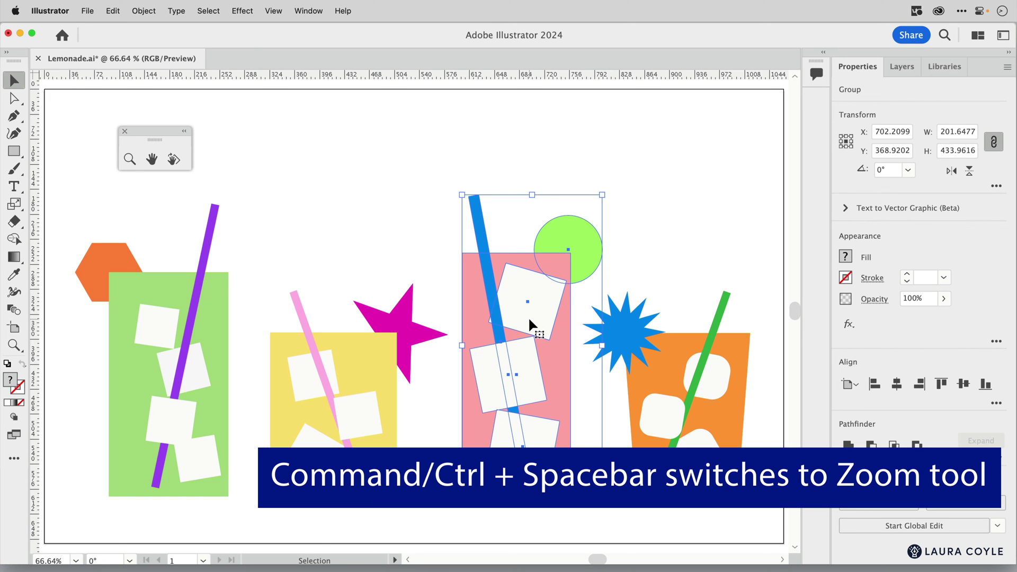
key("super+space")
left_click_drag(528, 316, 692, 265)
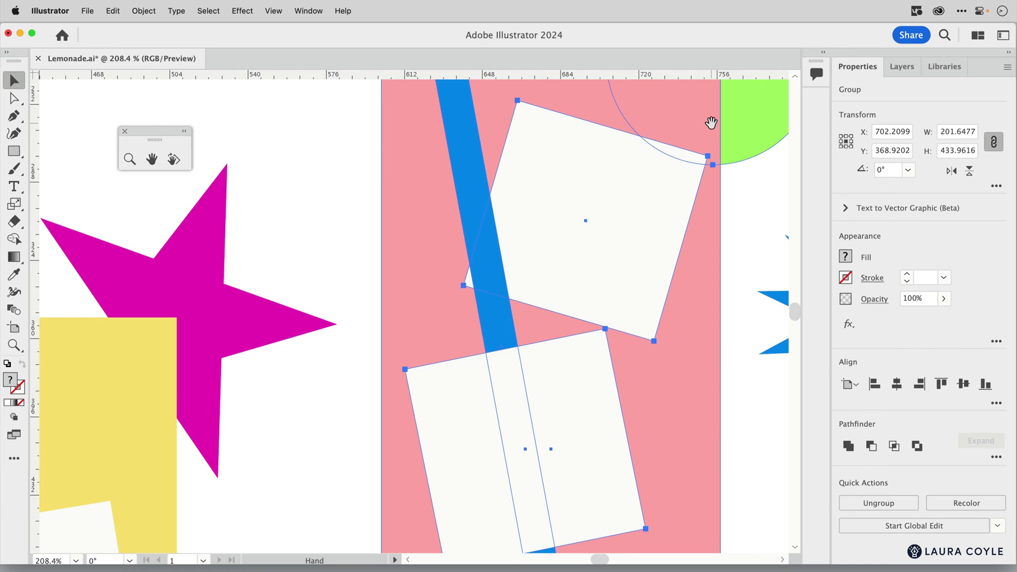
left_click_drag(710, 122, 454, 396)
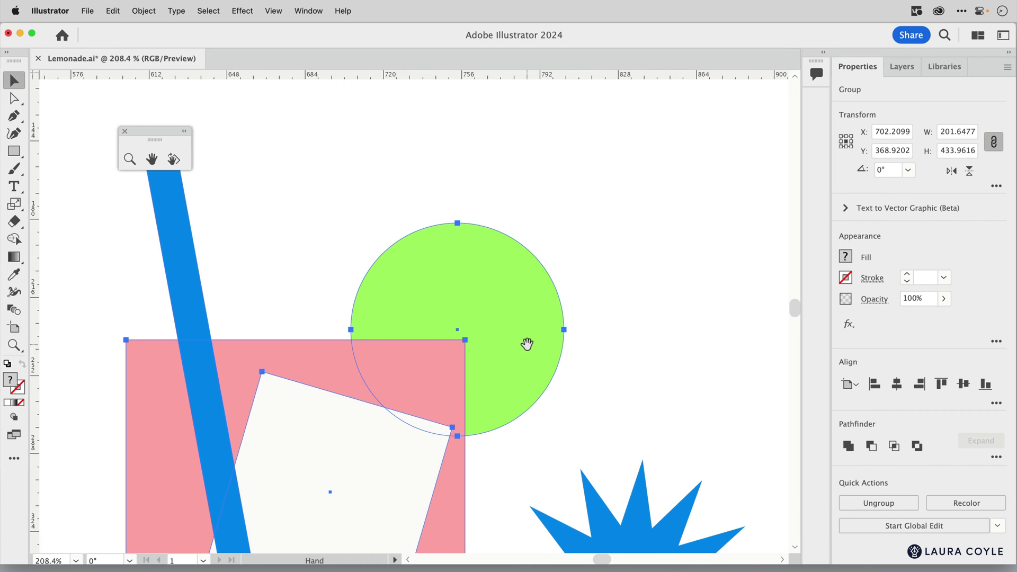
Step: Deselect the pink glass, scrub the view out to about 73%, and pan to the green and yellow glasses
key("v")
left_click(624, 332)
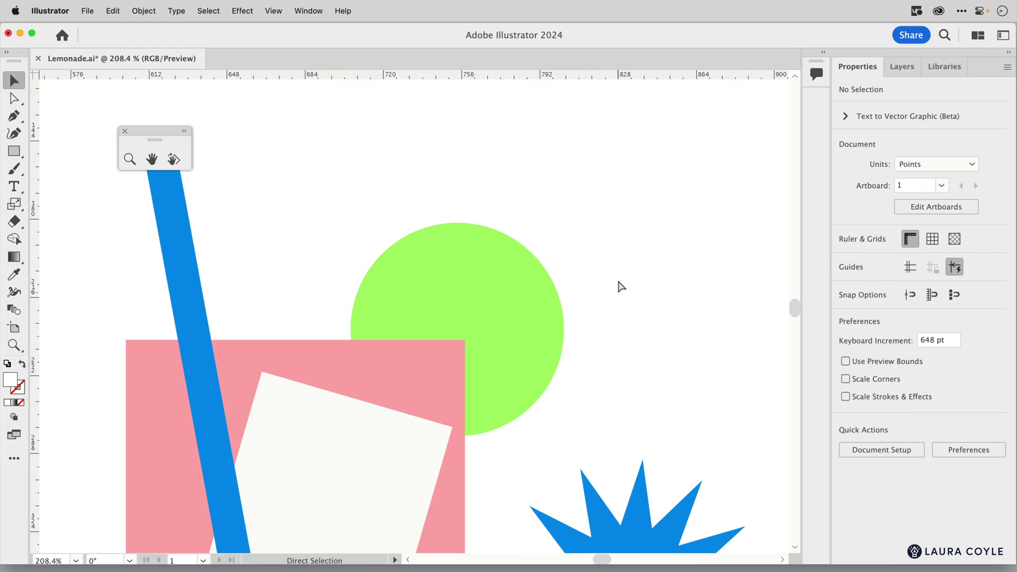
left_click_drag(621, 287, 438, 415)
left_click_drag(346, 459, 513, 292)
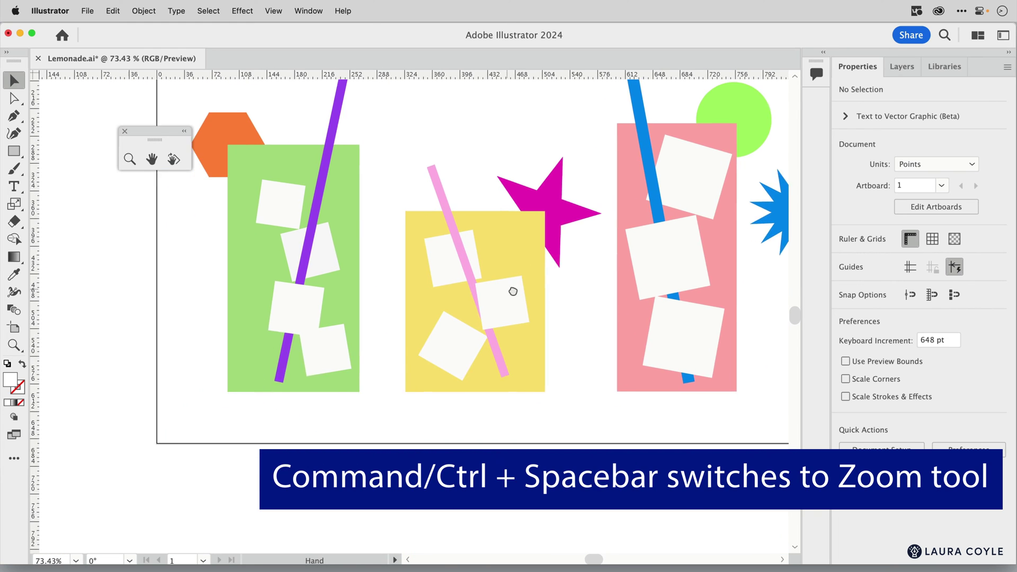
Step: Scrub the view in to about 194% above the yellow glass and pan across to the magenta star
left_click_drag(417, 141, 606, 241)
key("super+space")
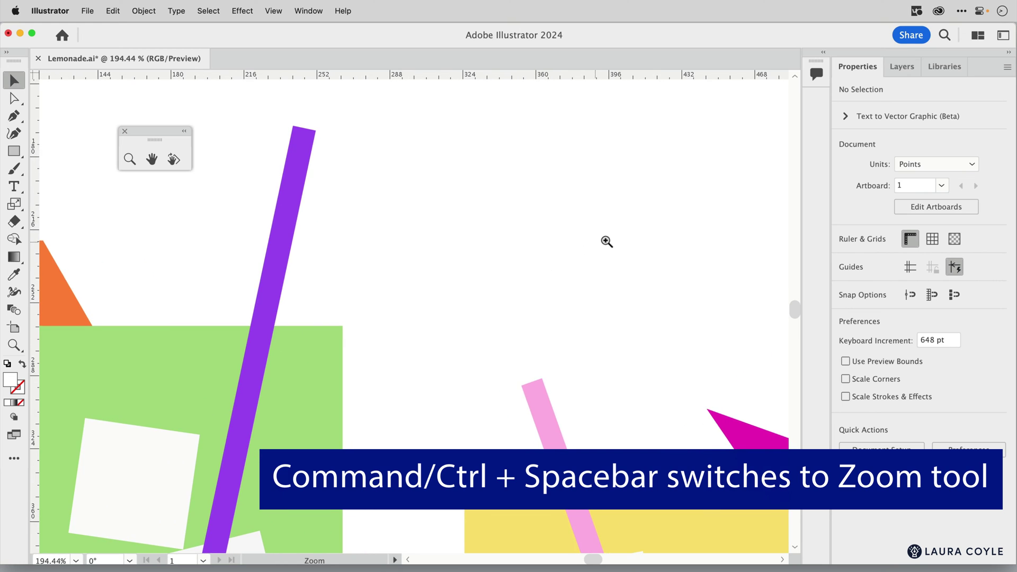
key("space")
left_click_drag(692, 297, 292, 170)
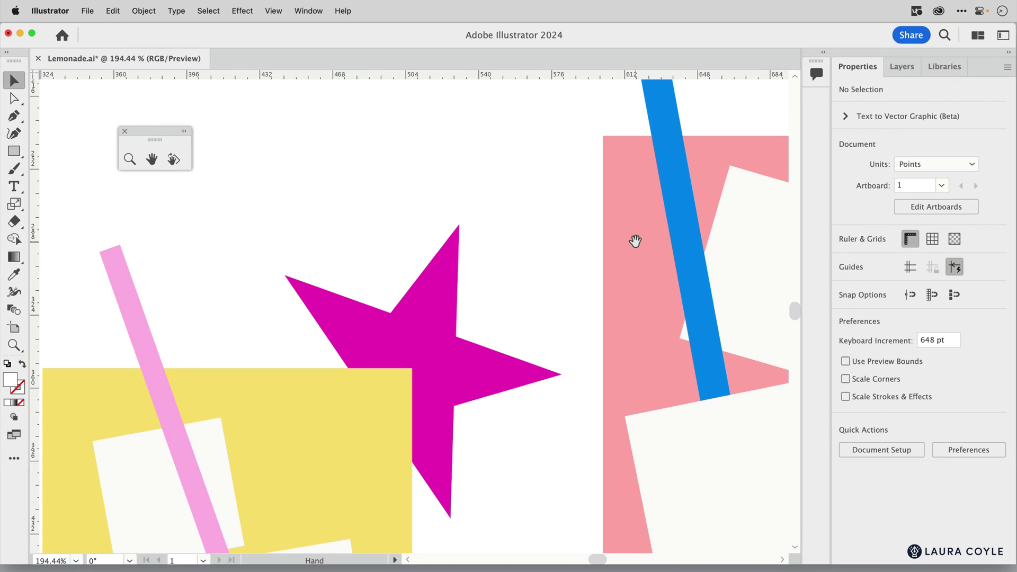
Step: Scrub the view out to about 150% and select the pink glass group
key("super+space")
left_click_drag(635, 241, 608, 292)
left_click(670, 325)
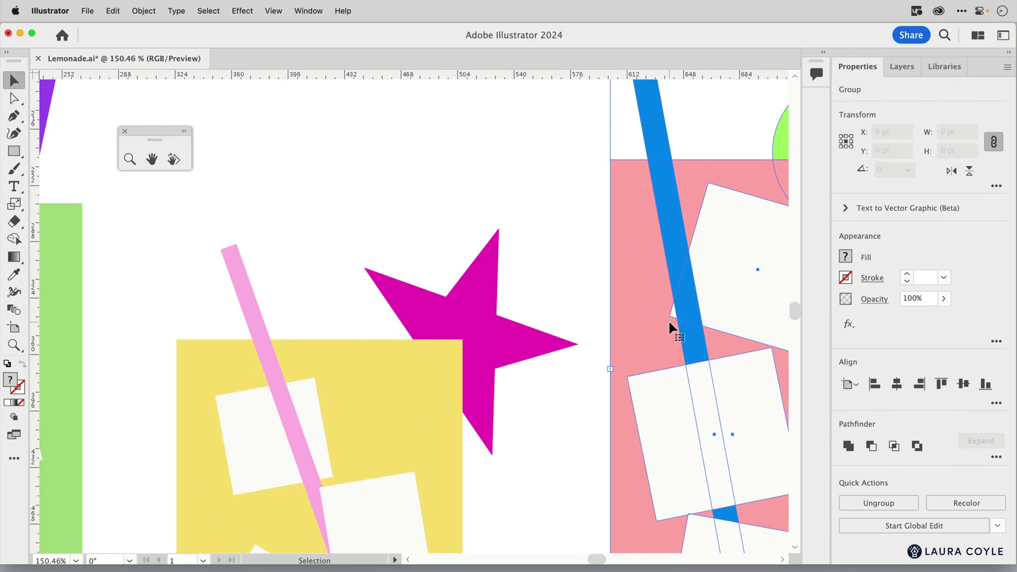
Step: Pan to the orange glass, select its group, and select only its blue burst with the Direct Selection tool
key("space")
left_click_drag(670, 323, 286, 324)
left_click(587, 322)
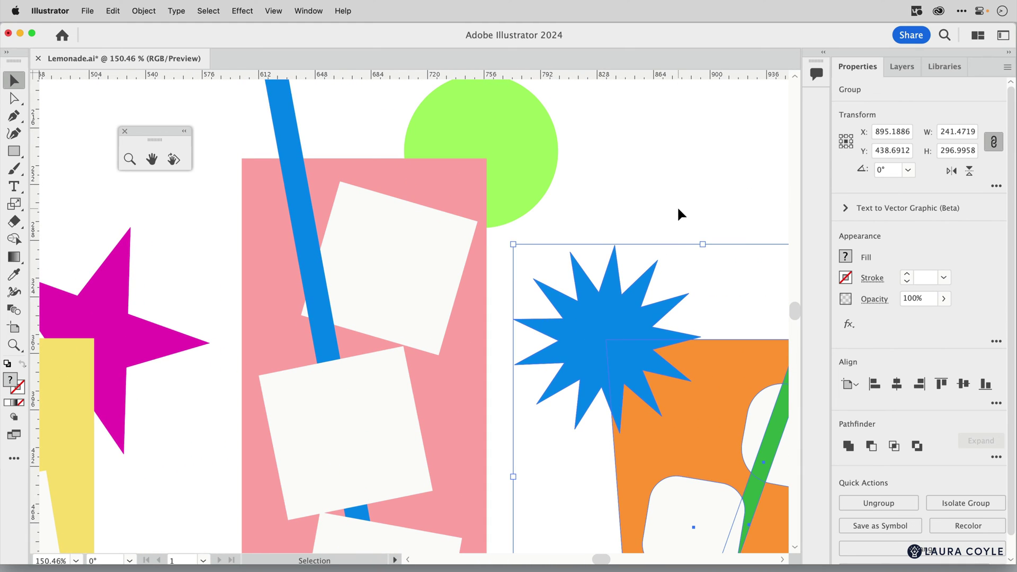
key("a")
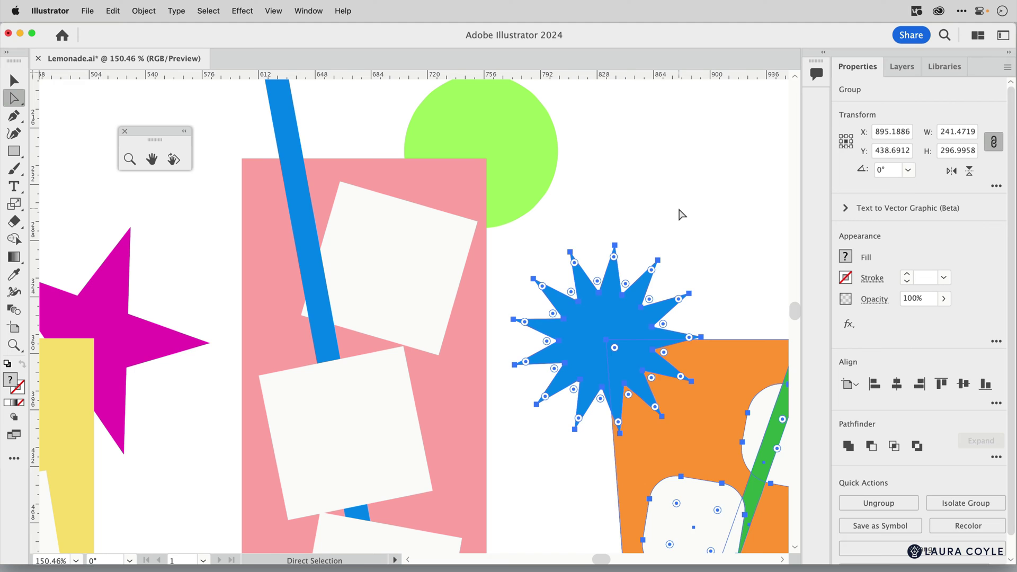
left_click(628, 344)
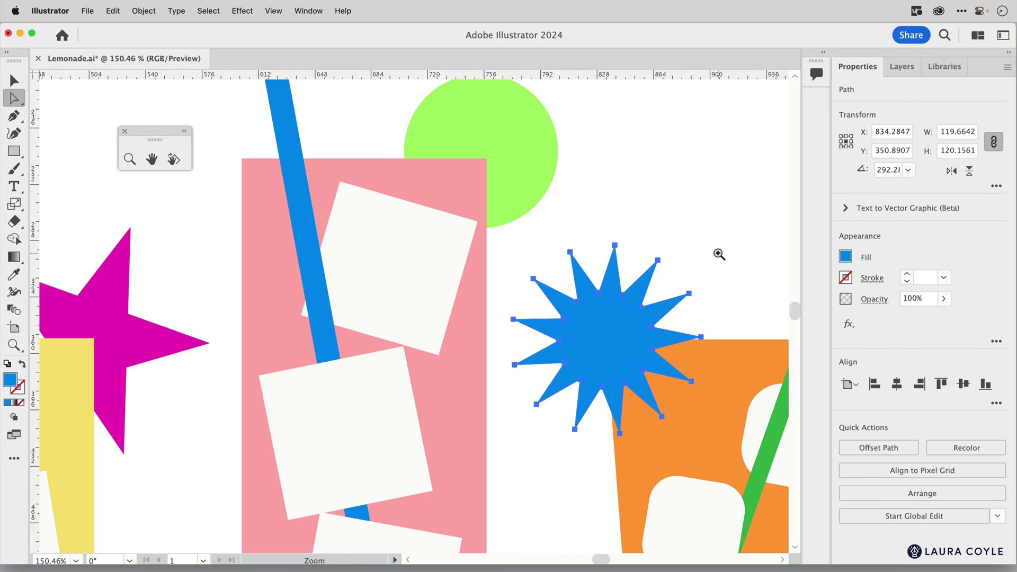
Step: Switch to the macOS keyboard shortcut settings and show the Spotlight shortcuts
scroll(710, 257, "down", 3)
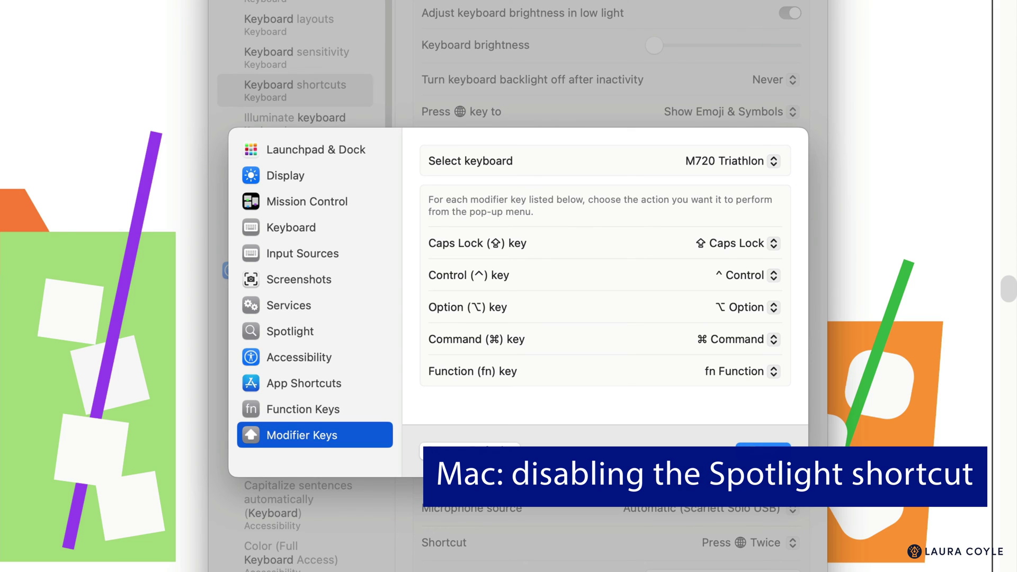
left_click(299, 334)
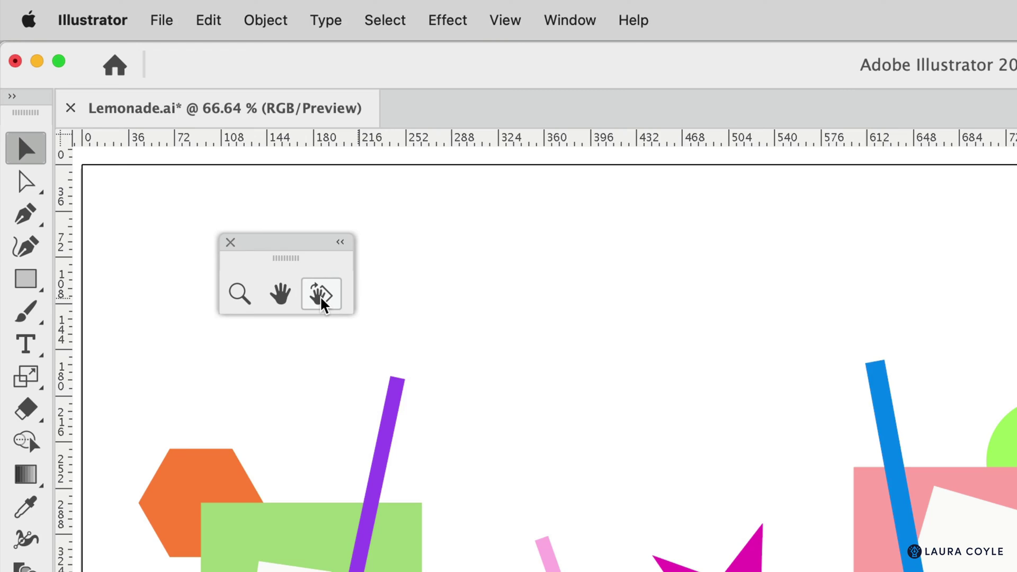
Step: Turn the canvas freely with the Rotate View tool, to about 46° and on to -60°, and reset the view rotation to 0°
left_click(321, 296)
left_click_drag(827, 342, 928, 390)
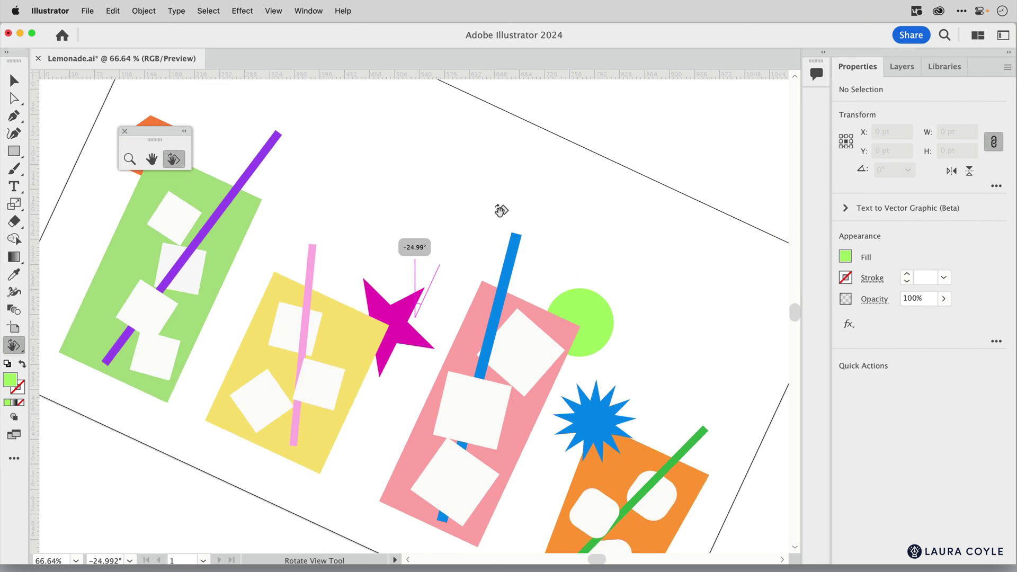
left_click_drag(500, 210, 328, 195)
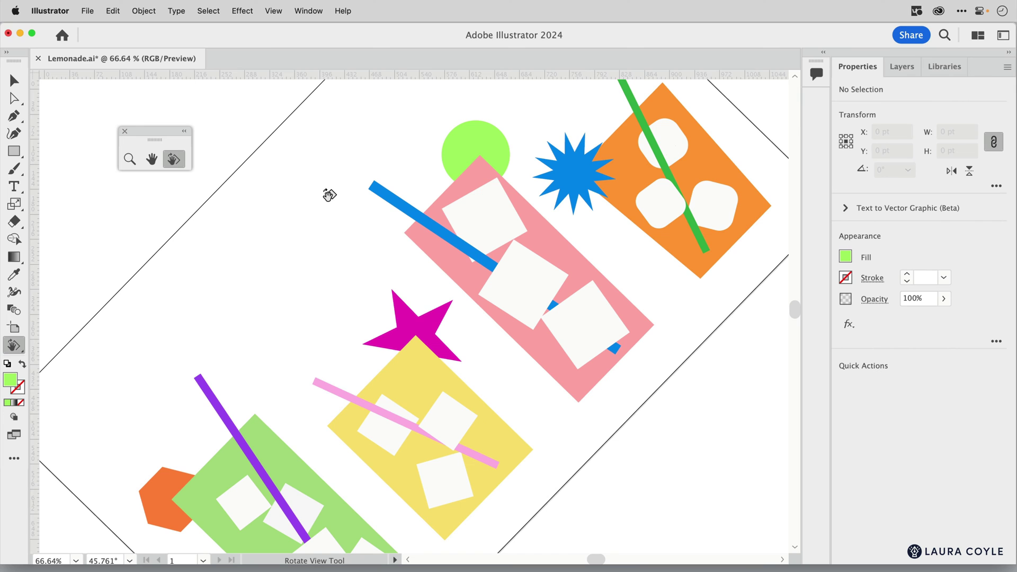
left_click_drag(329, 195, 543, 289)
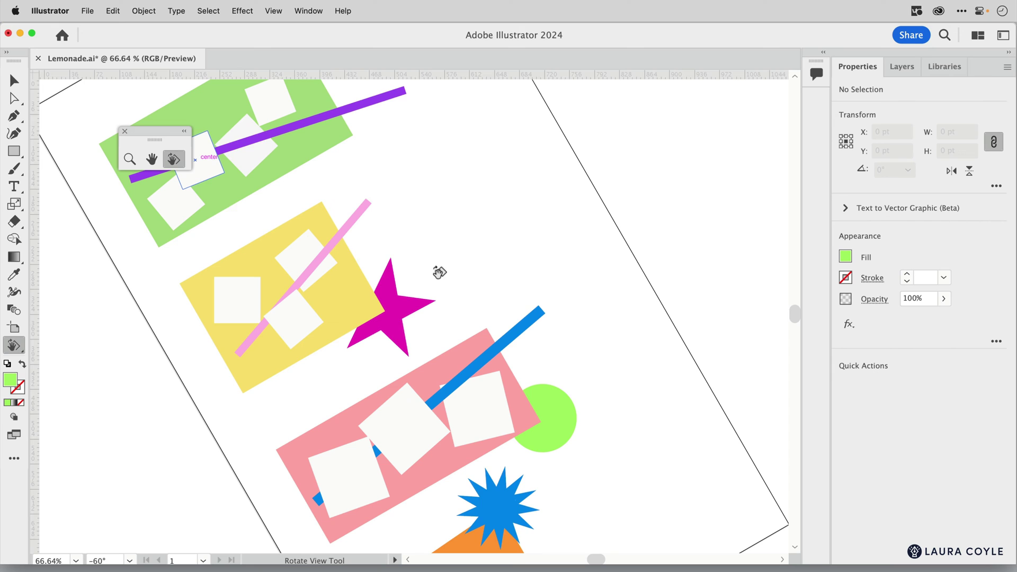
double_click(174, 159)
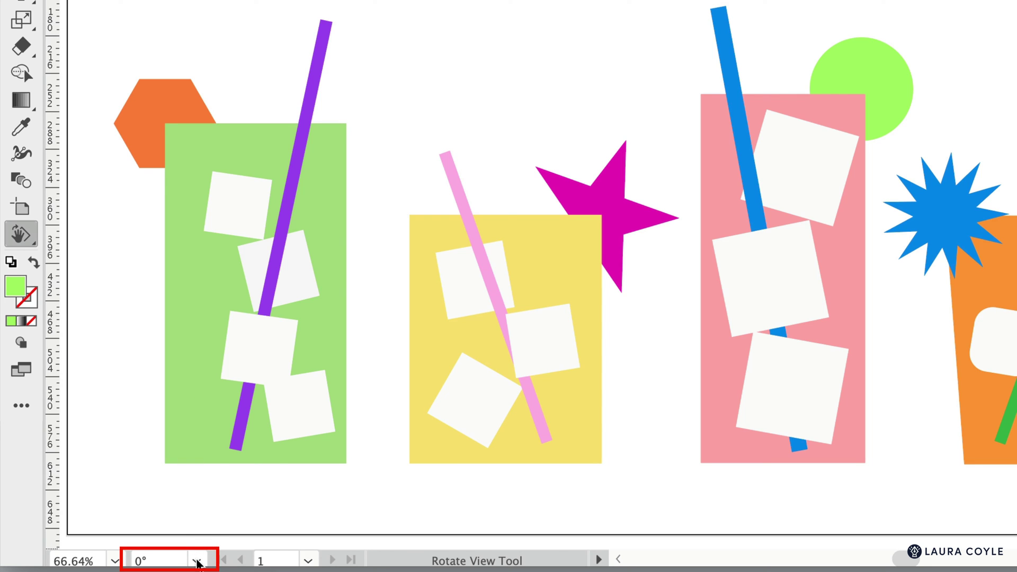
Step: Apply the preset view rotations of -45° and 45°, and set the view rotation back to 0°
left_click(197, 561)
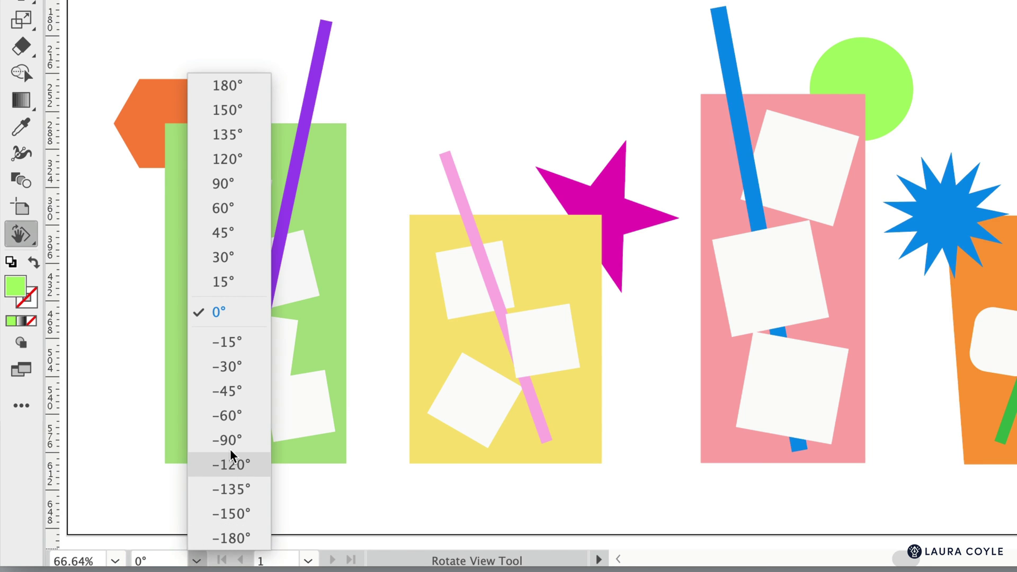
left_click(228, 391)
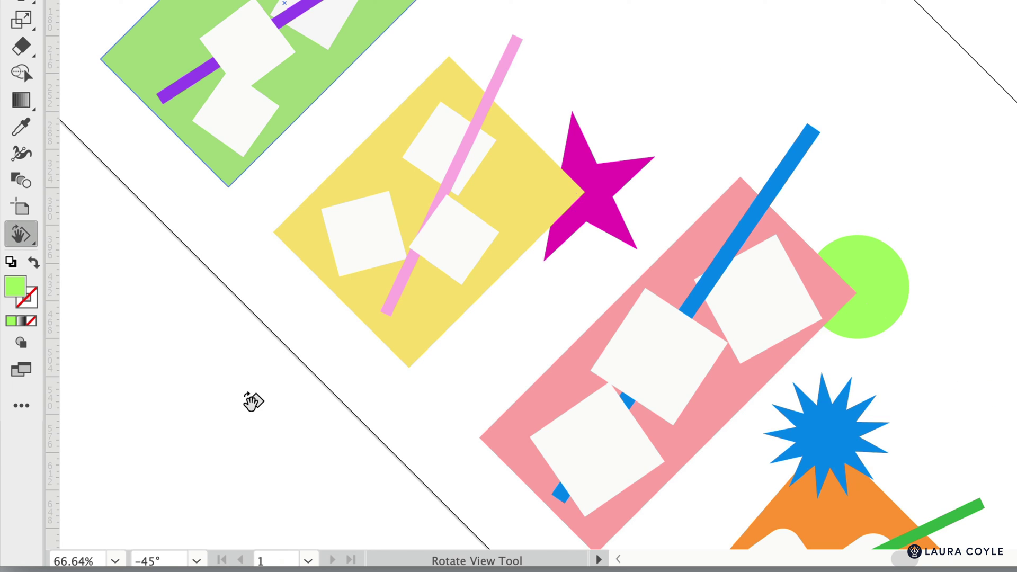
left_click(197, 560)
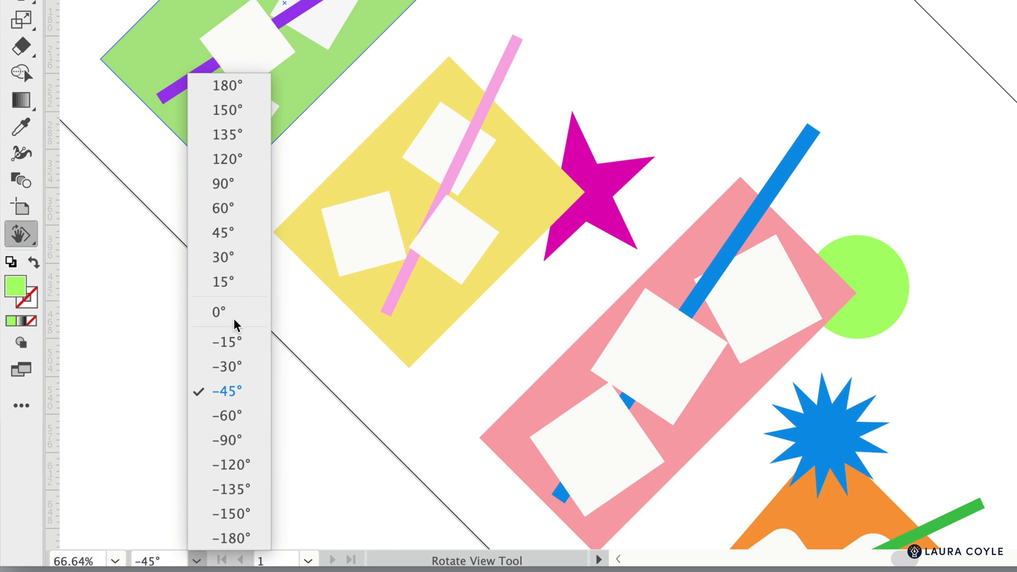
left_click(245, 235)
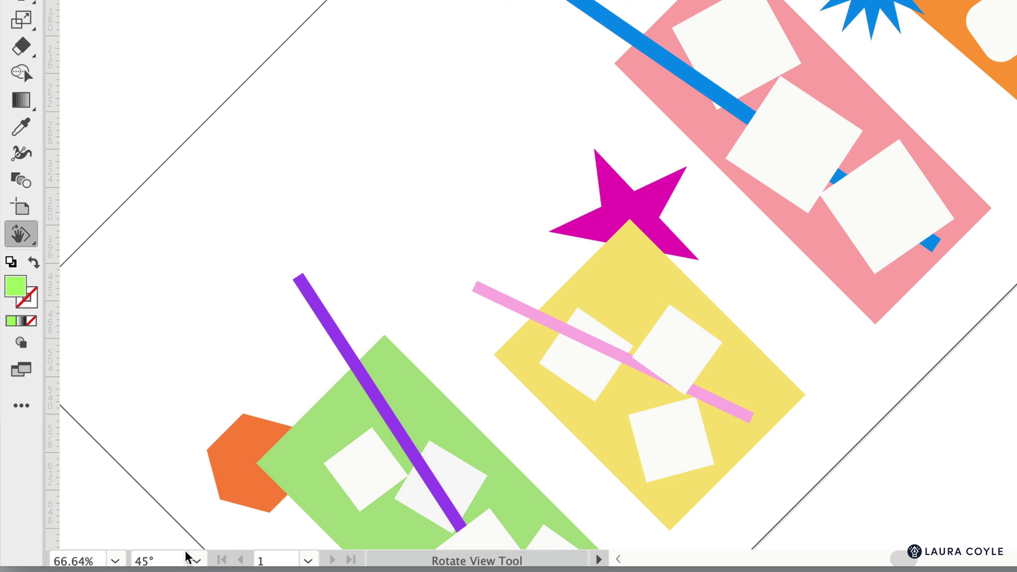
left_click(195, 559)
left_click(236, 319)
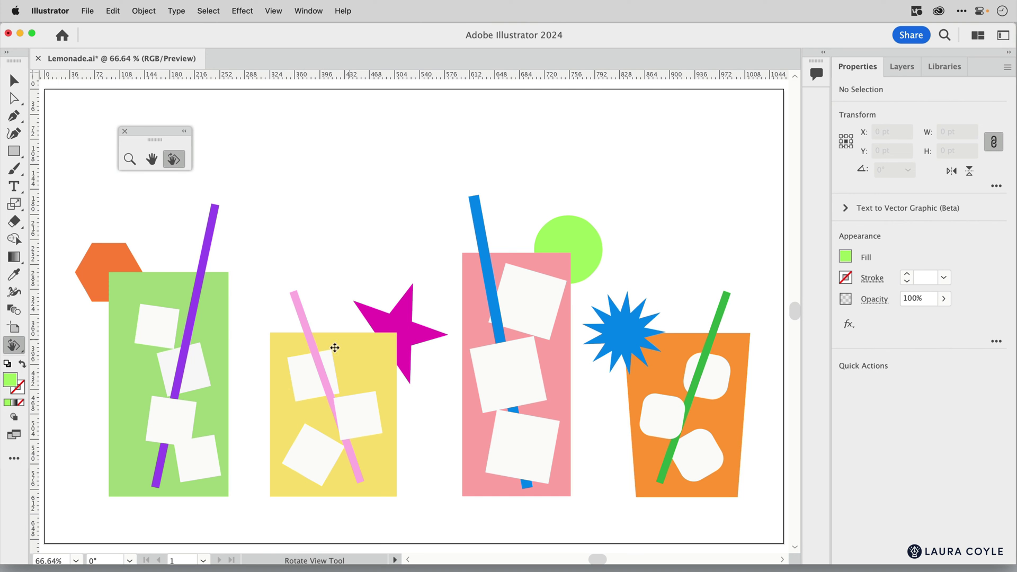
Step: Scrub the view in to about 180% on the yellow glass, pan to the pink glass, and reset the zoom to 100%
left_click_drag(318, 364, 461, 311)
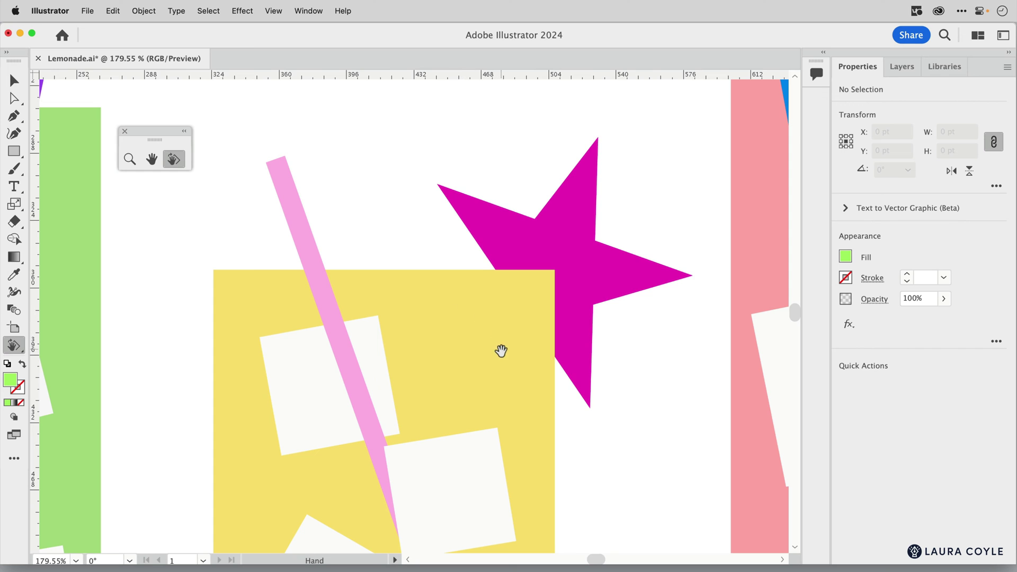
left_click_drag(640, 173, 232, 354)
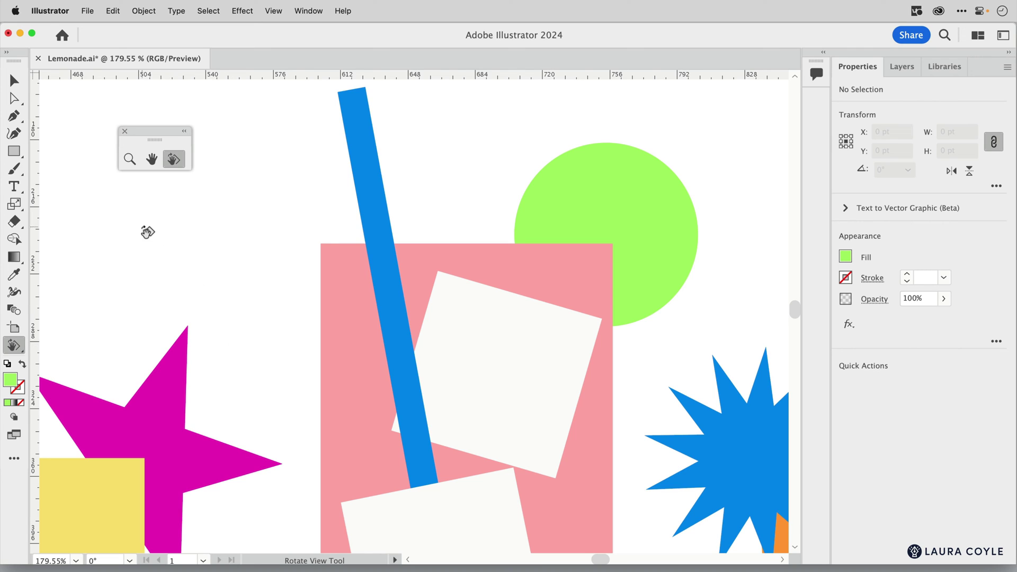
double_click(129, 160)
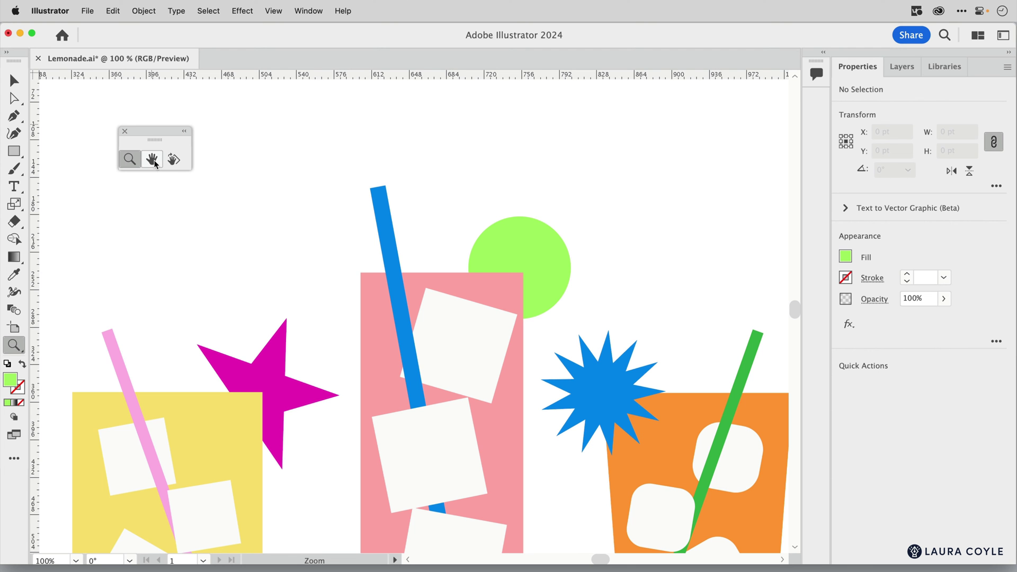
Step: Fit the whole artboard in the window using the Hand tool's quick reset
left_click(227, 241)
double_click(154, 163)
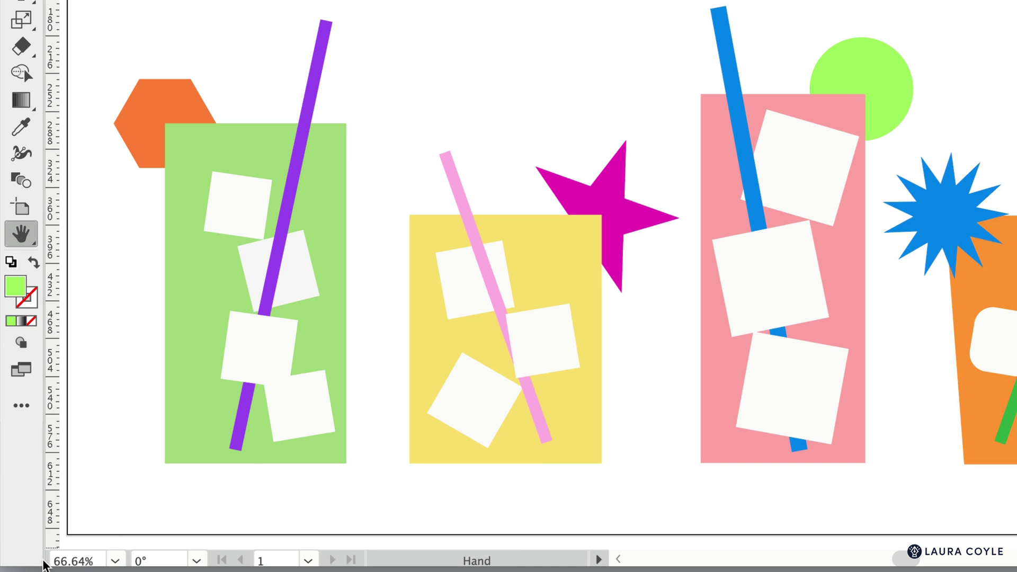
Step: Apply the preset zoom level of 3.13%, and fit the artboard on screen again
left_click(116, 562)
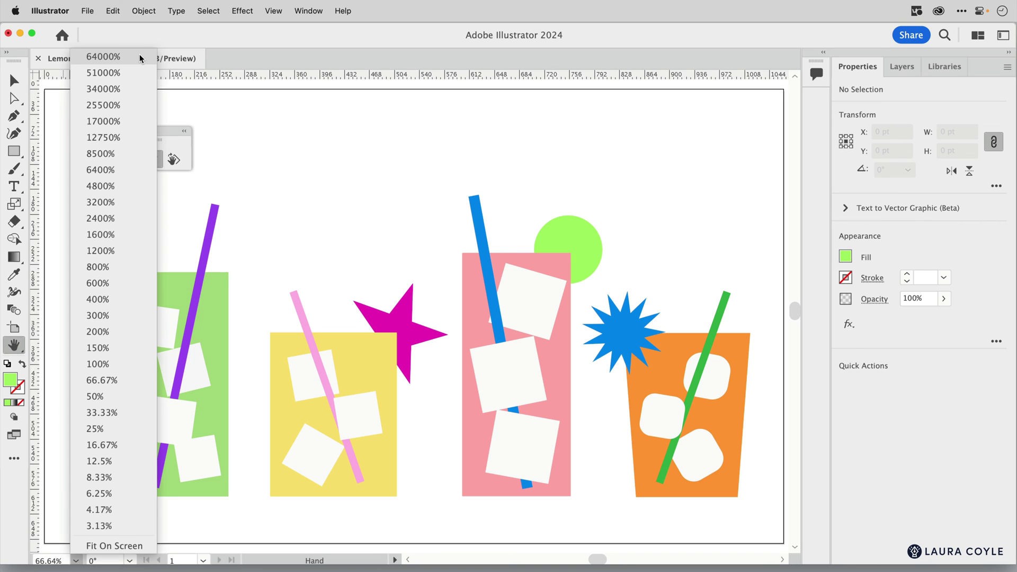
left_click(125, 527)
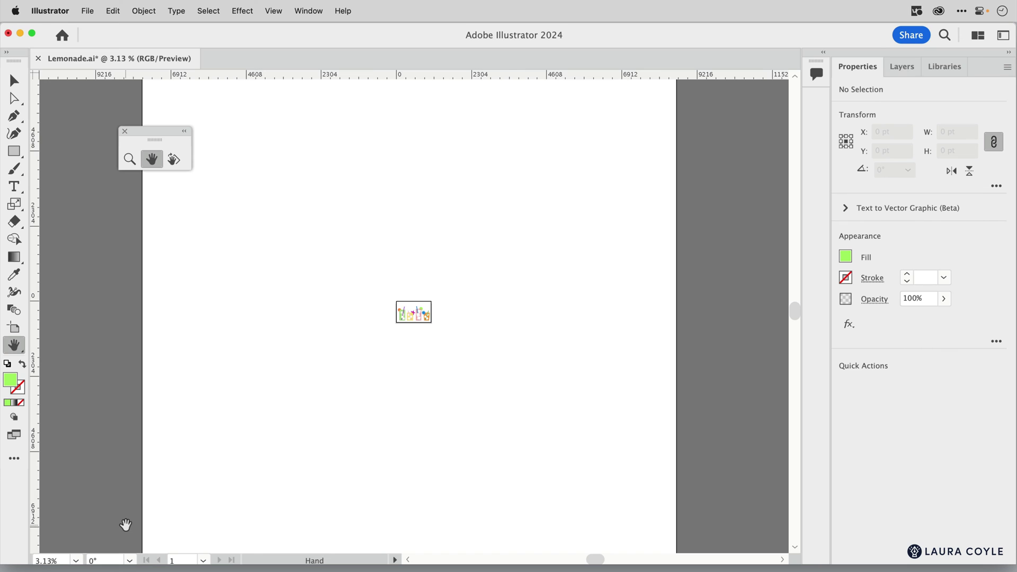
left_click(76, 560)
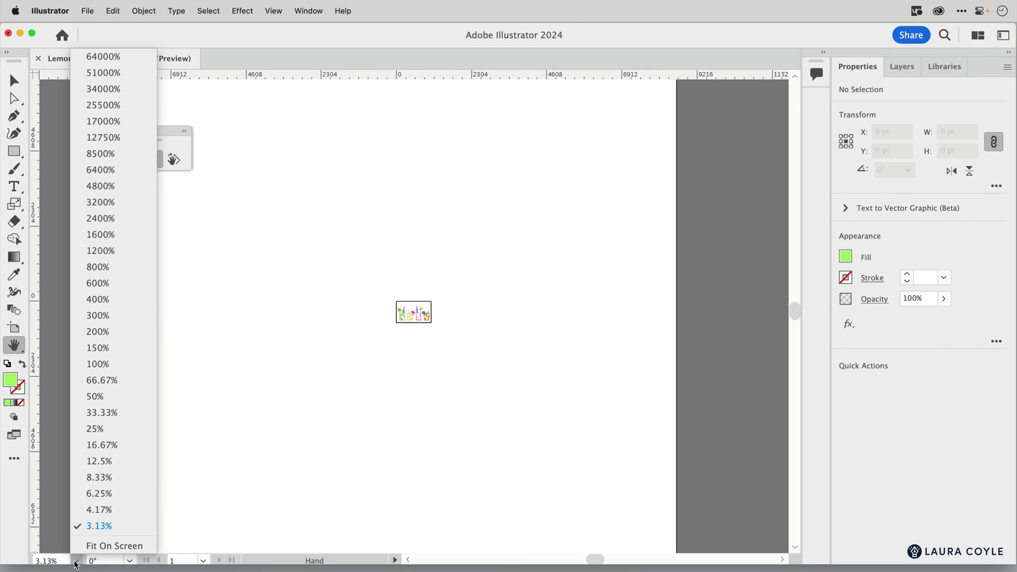
left_click(106, 546)
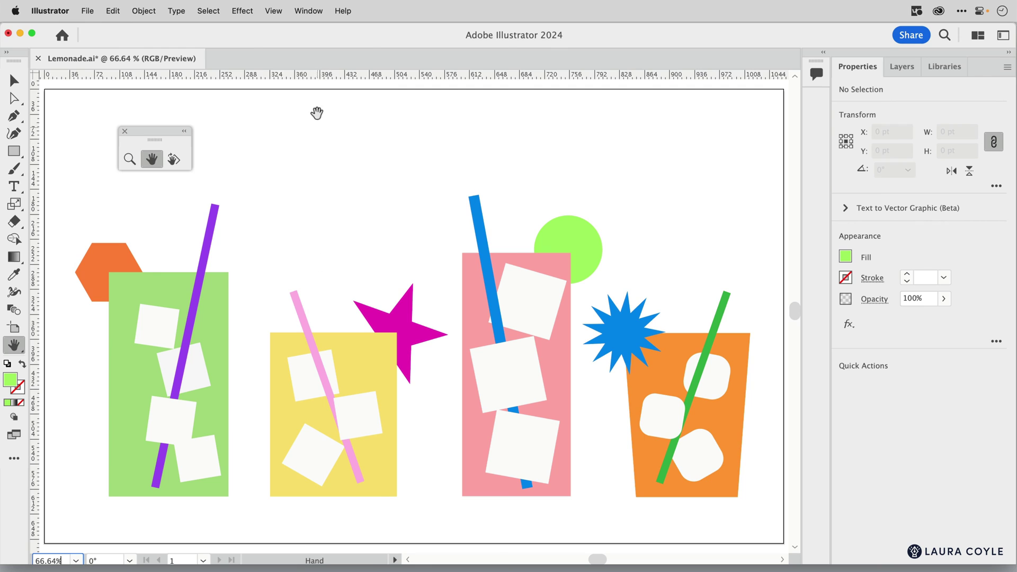
Step: Show the zoom and fit view commands and the list of preset Rotate View angles
left_click(284, 14)
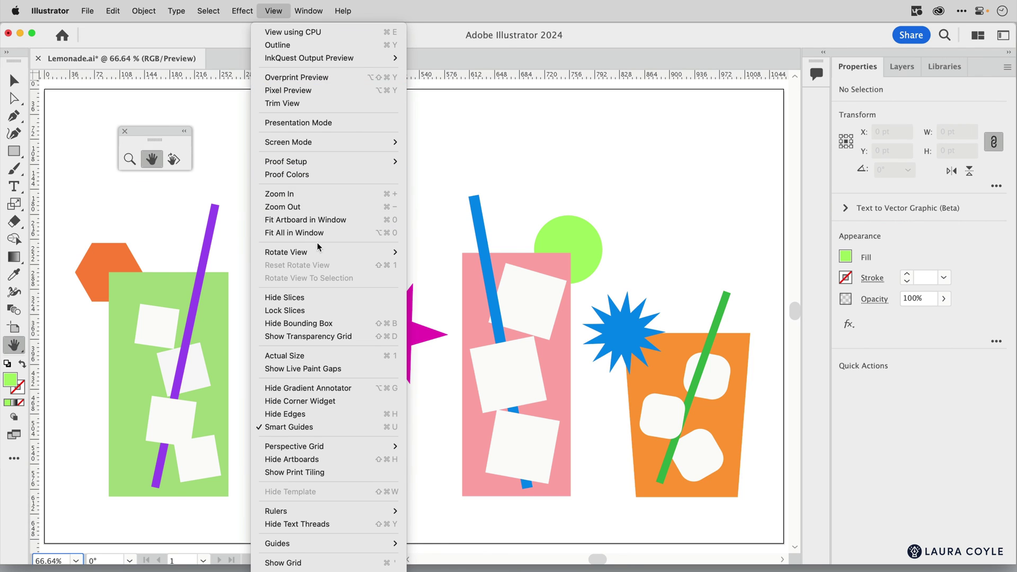
mouse_move(326, 255)
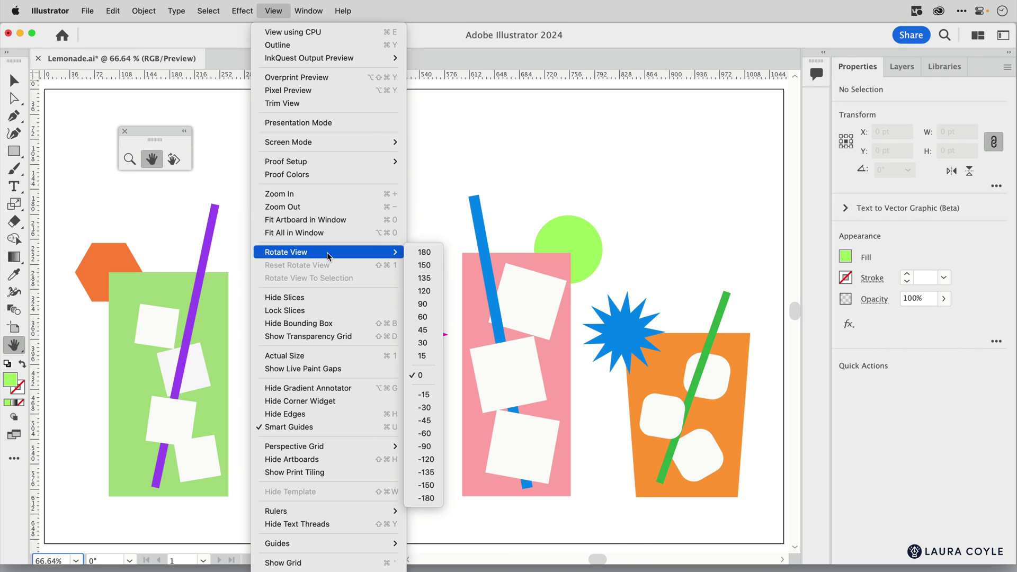